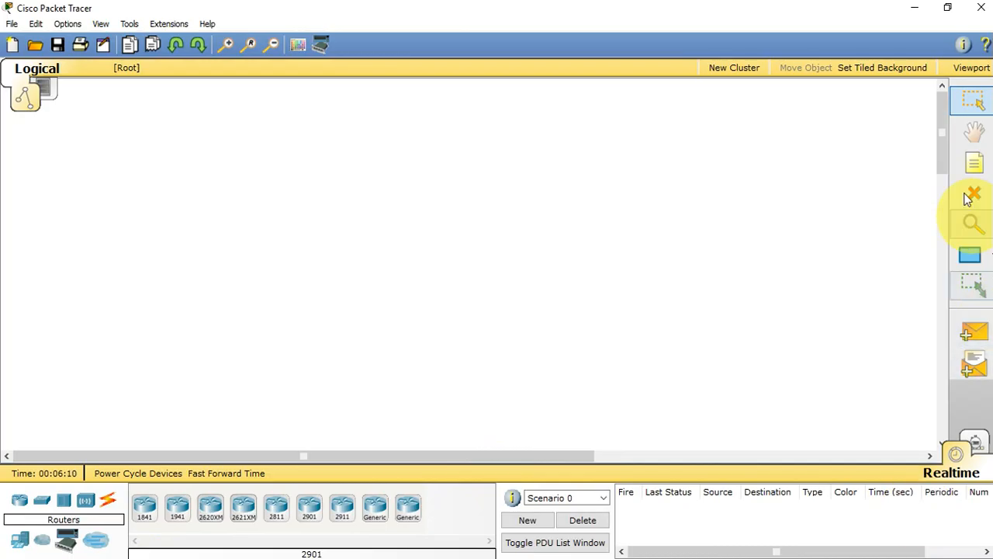
Start a text note at the top of the workspace with the lines "DHCP Server:-" and "Hardware->route/switch".
left_click(974, 163)
left_click(224, 96)
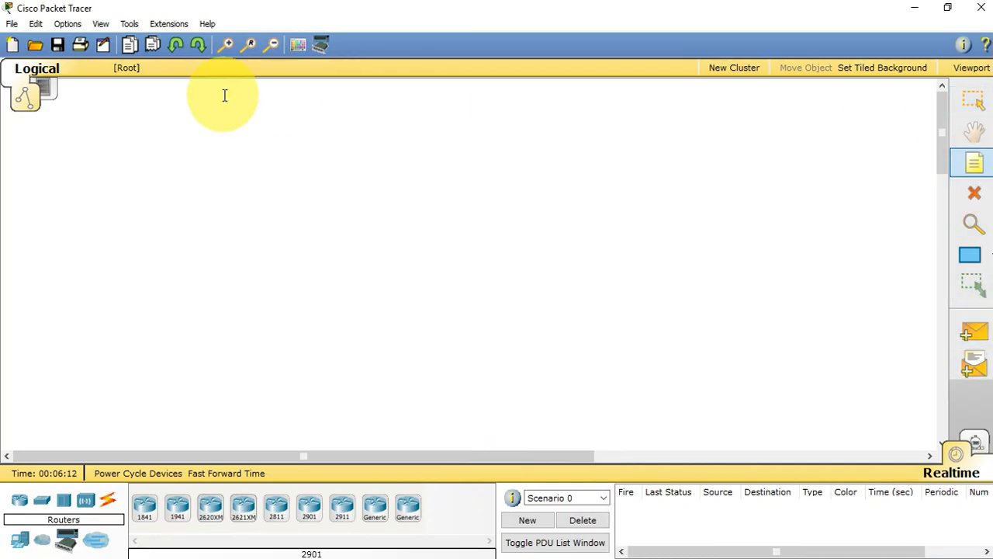
type("DHCP")
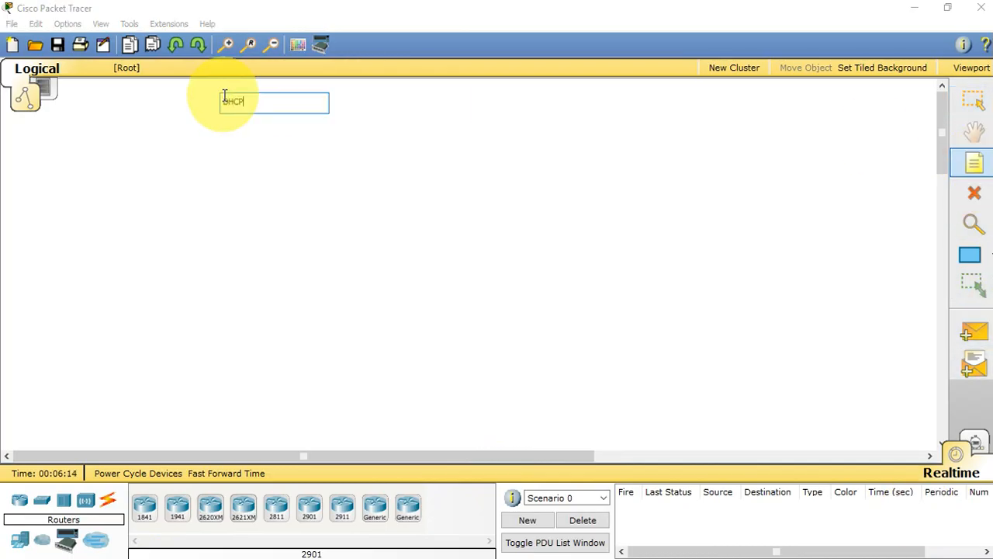
type(" Server:0")
key("BackSpace")
type("-")
key("Return")
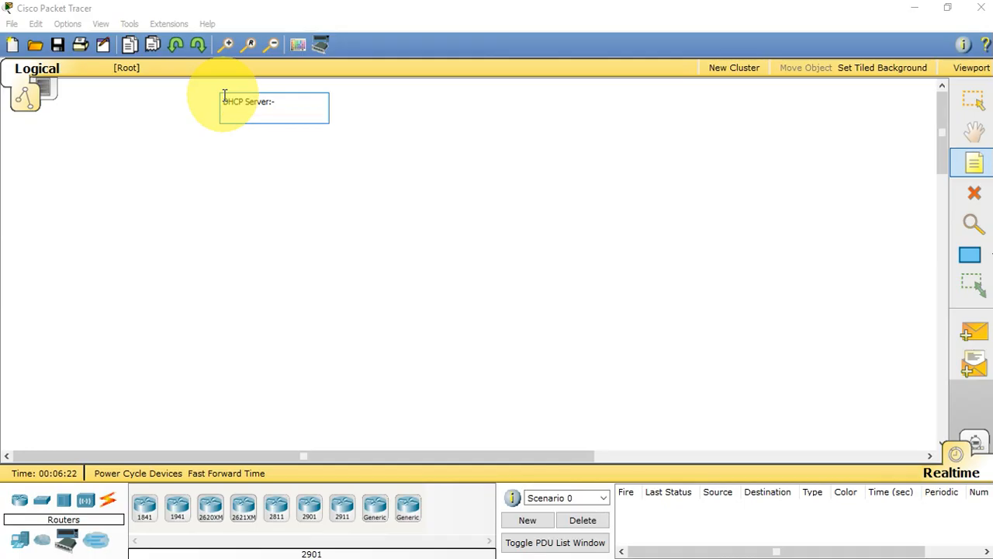
type("Hardware->route/switch")
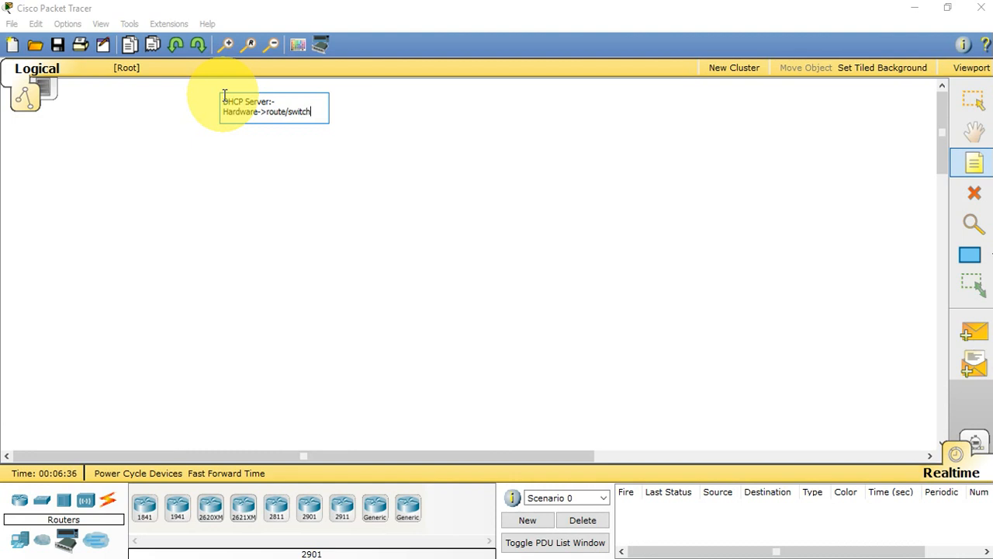
key("Return")
Add the text "software: Server-install DHCP server(Software)" to the note below the hardware line.
type("software")
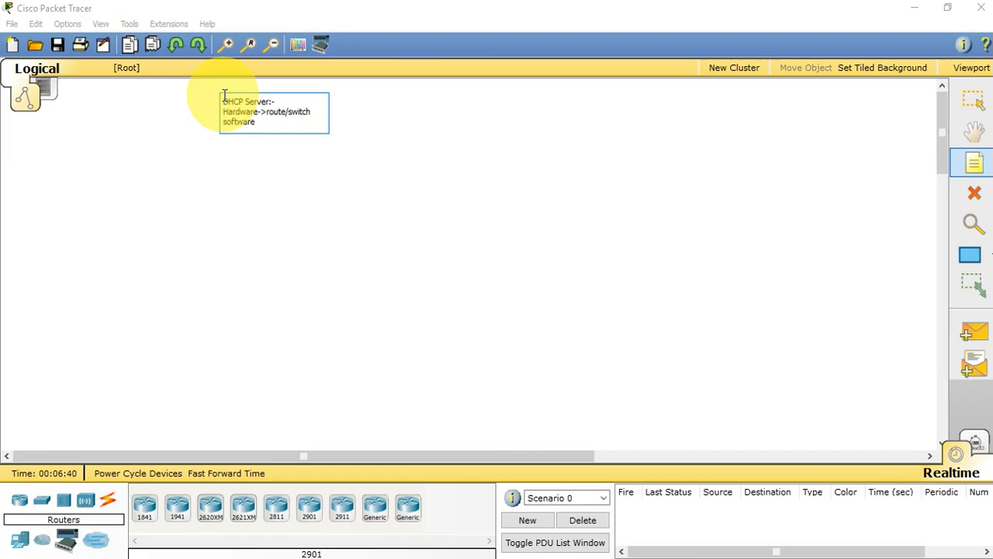
type(": Server-install D")
key("Return")
type("DHCP")
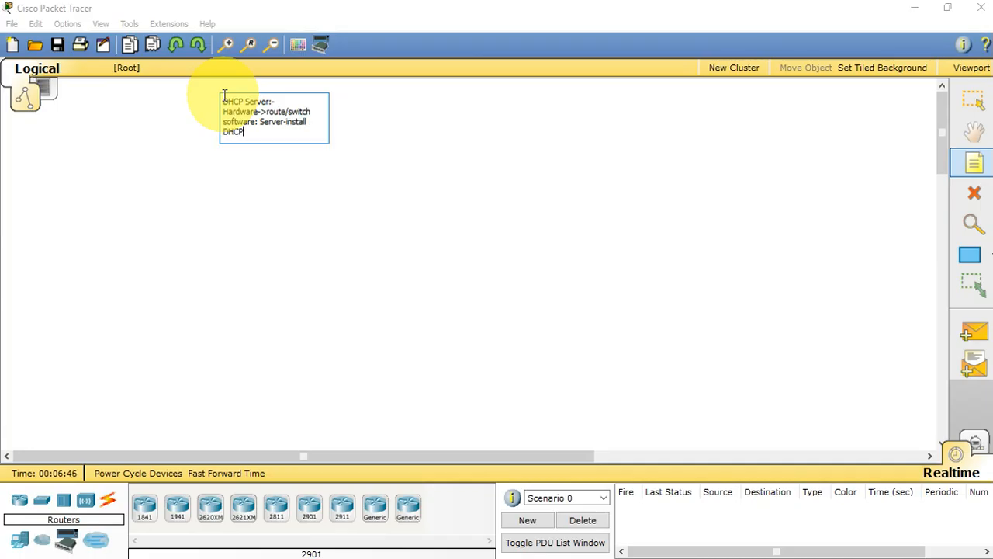
type(" server(Software)")
key("Return")
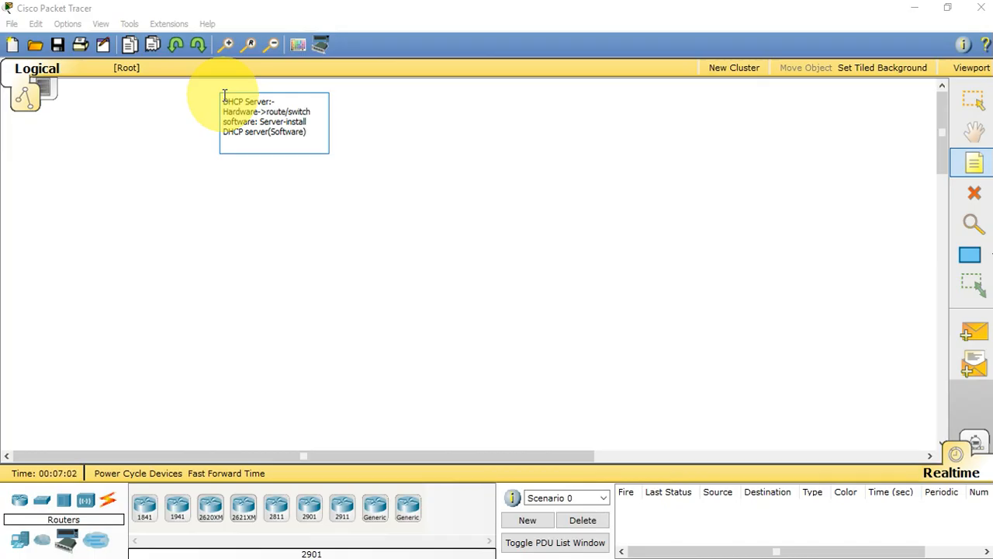
Finish the note with the line "Functionality: Dynamic Host Configuration Protocol".
type("Functionality: Dynamic Host ")
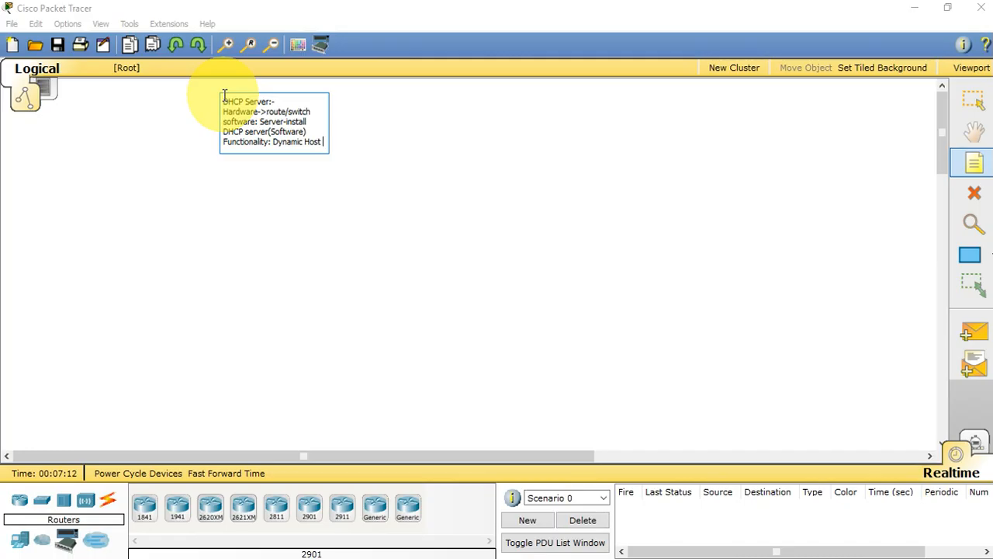
type("Configr")
key("BackSpace")
type("uration Protocol")
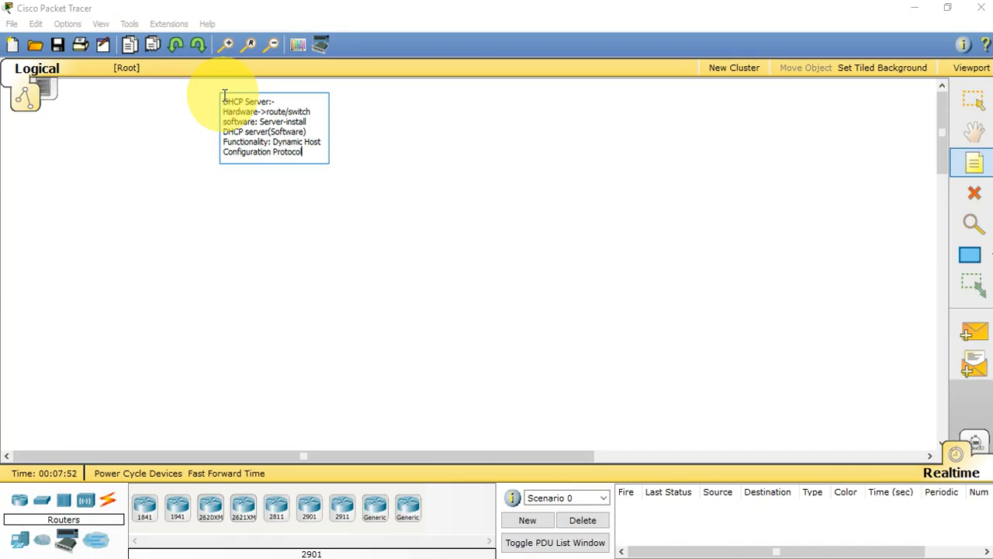
left_click(257, 234)
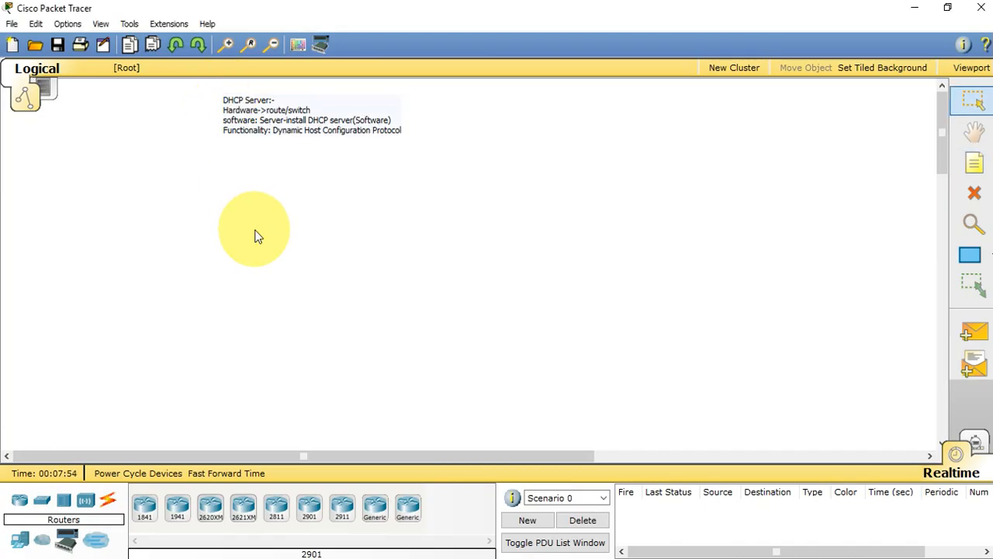
Place a 2950-24 switch below the note and two generic PCs, one above the other, to the left of it.
left_click(42, 505)
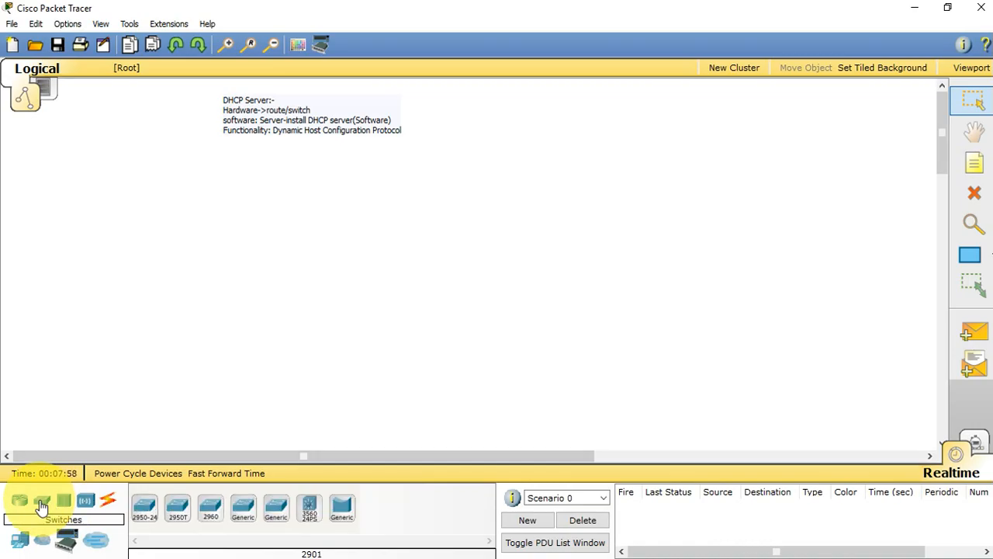
left_click(144, 512)
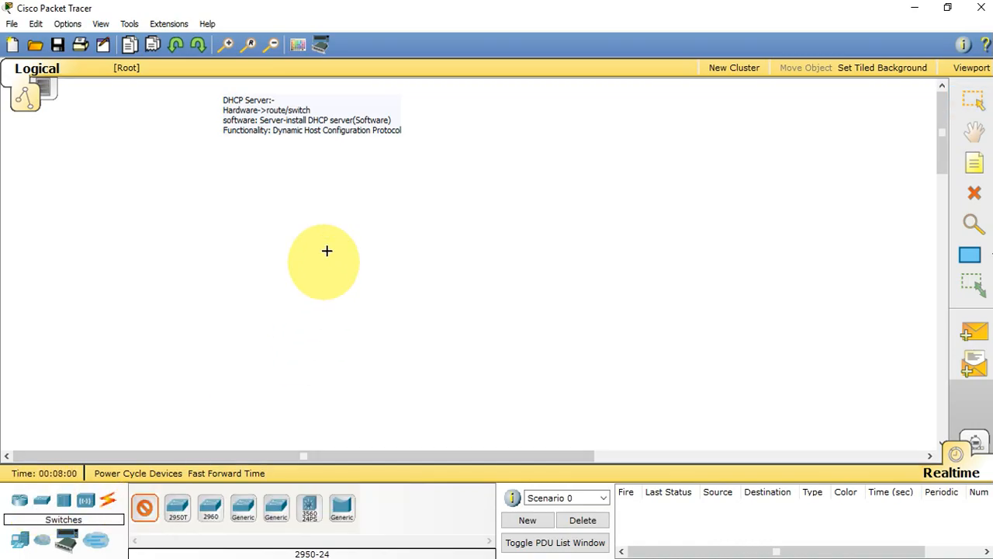
left_click(337, 227)
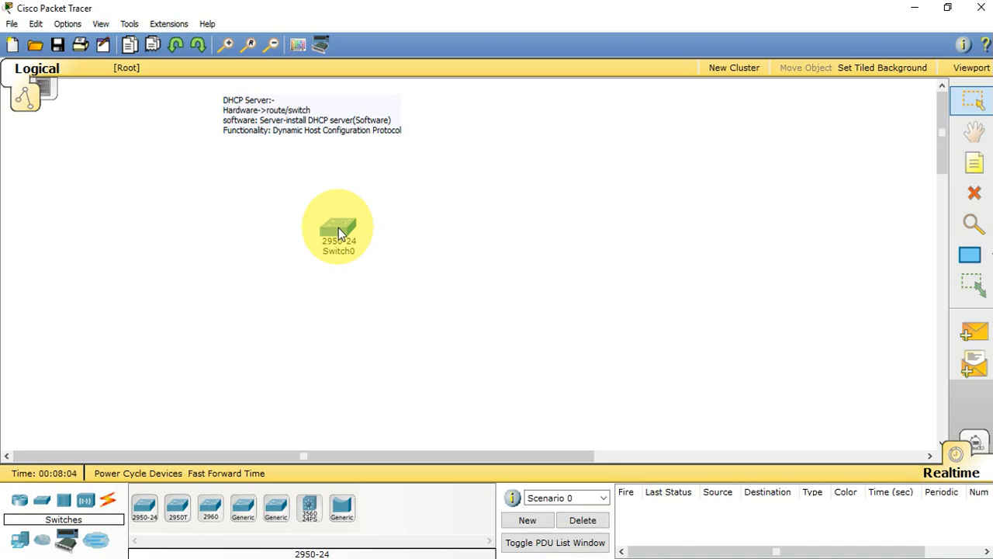
left_click(21, 539)
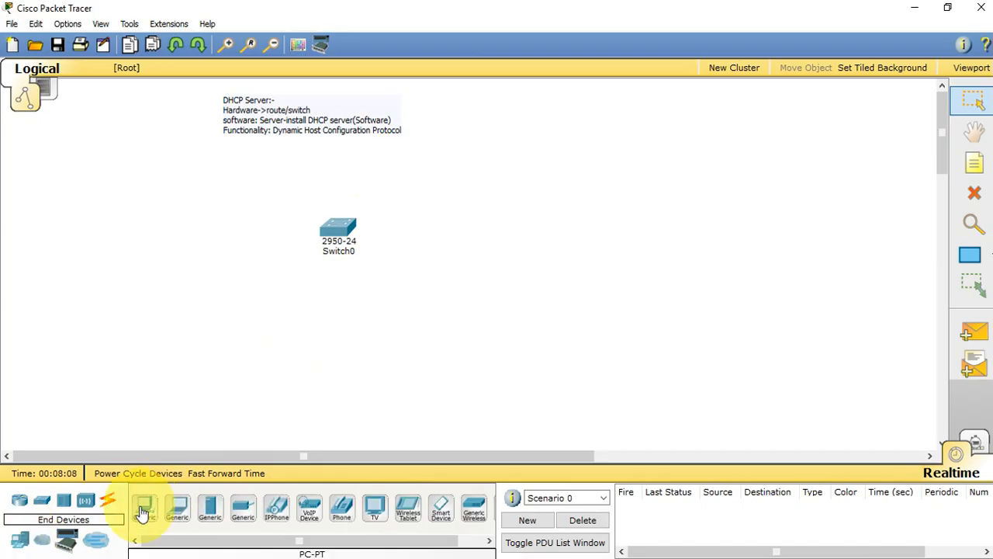
left_click(142, 512)
left_click(194, 237)
left_click(200, 282)
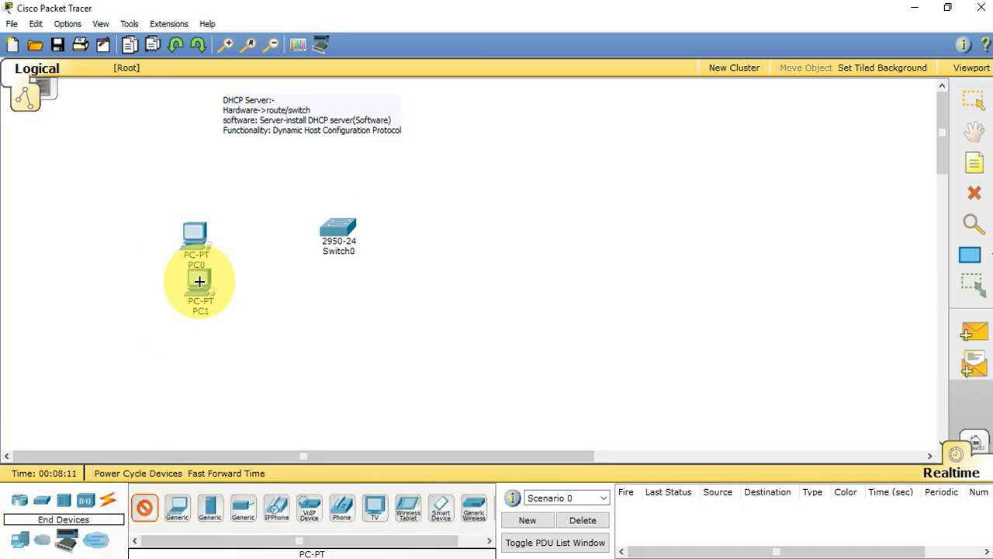
Place three generic laptops in a row below the switch.
left_click(179, 506)
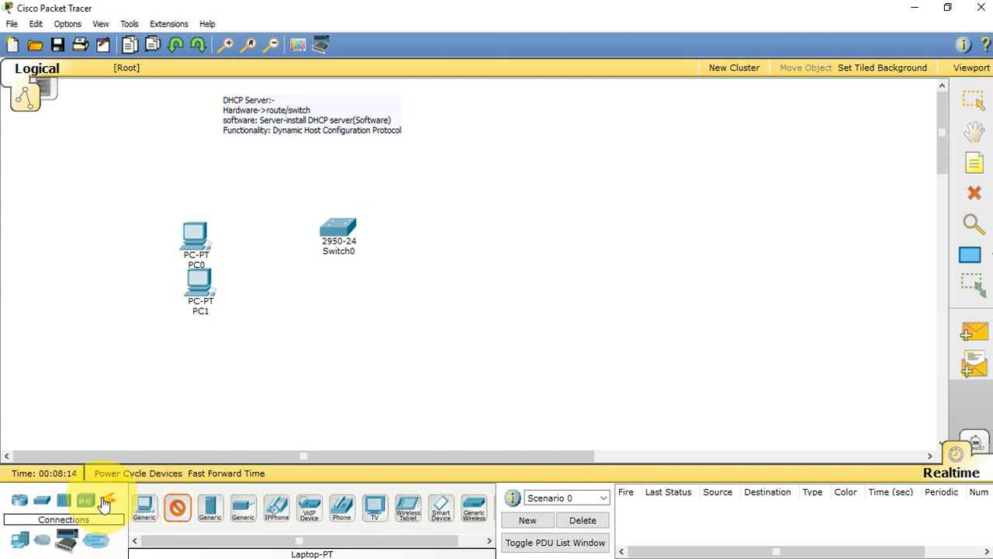
left_click(289, 324)
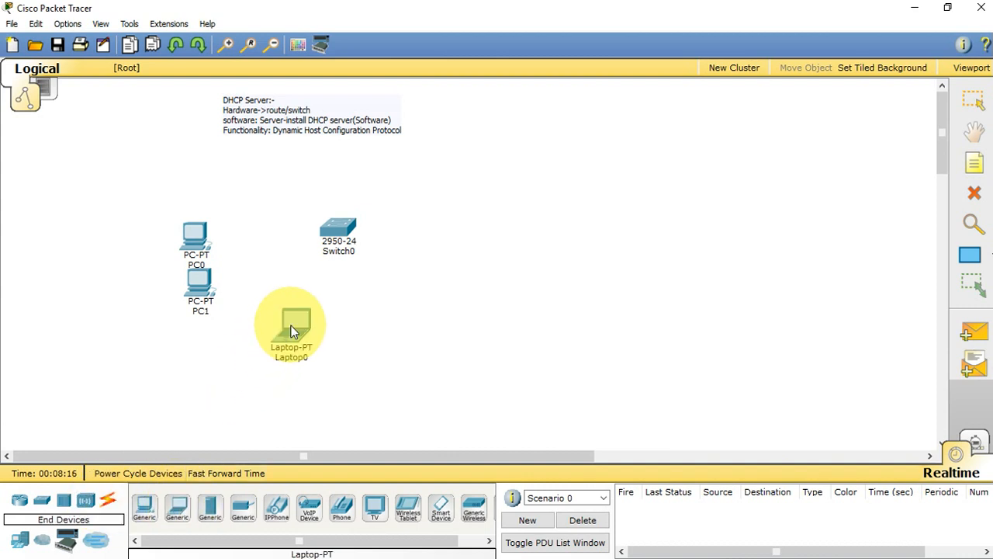
left_click(180, 507)
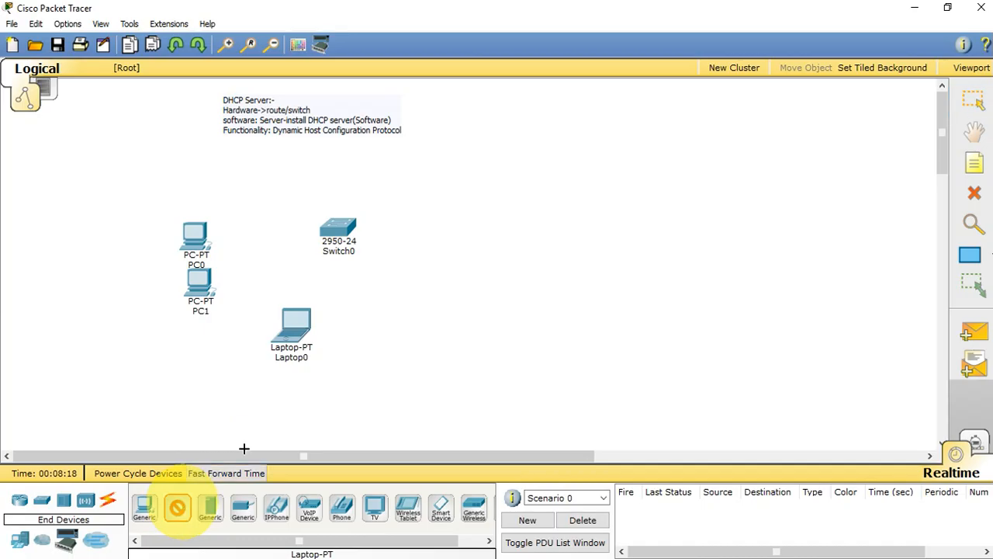
left_click(328, 333)
left_click(371, 326)
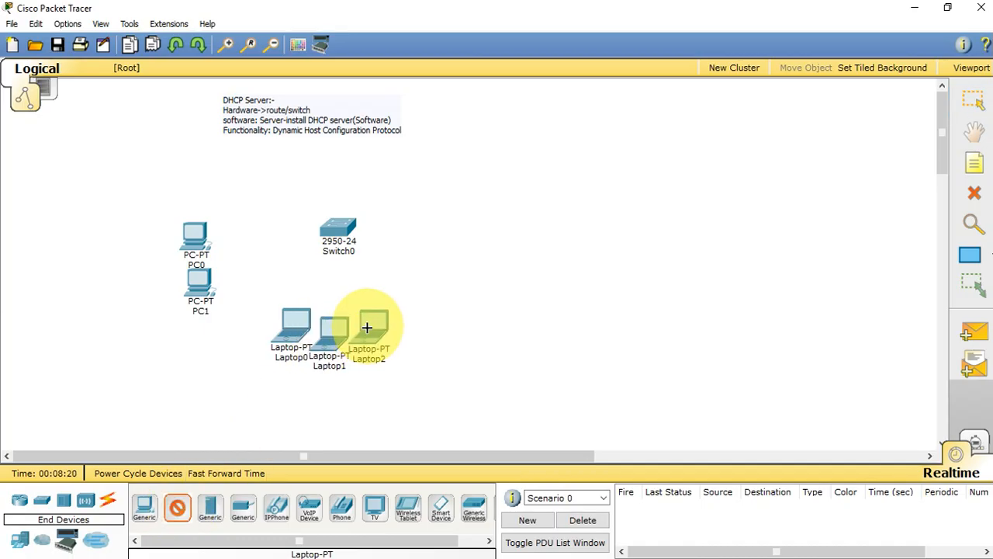
Place a generic server to the right of the switch and space Laptop0 and Laptop1 further apart.
left_click(215, 509)
left_click(469, 246)
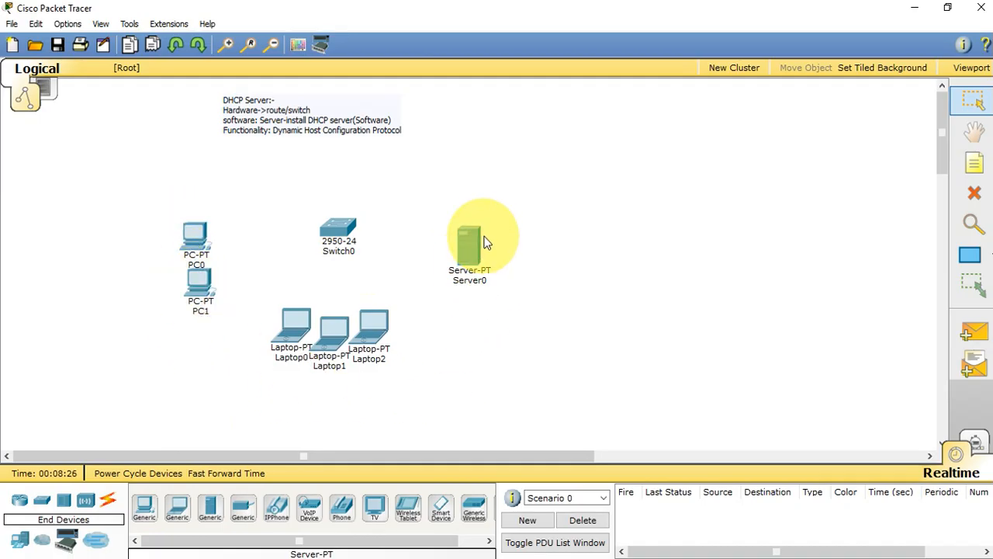
mouse_move(476, 261)
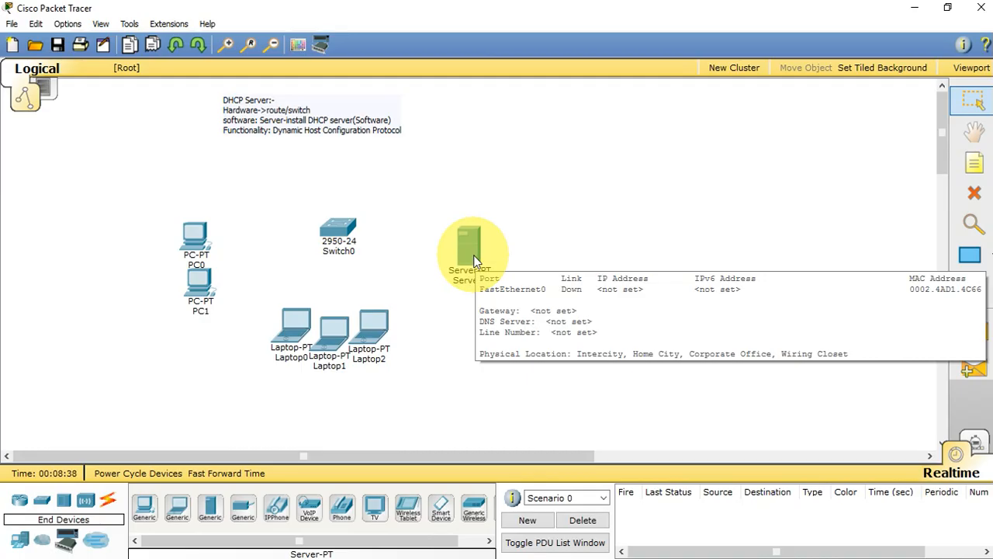
left_click_drag(300, 326, 259, 344)
left_click_drag(334, 333, 318, 353)
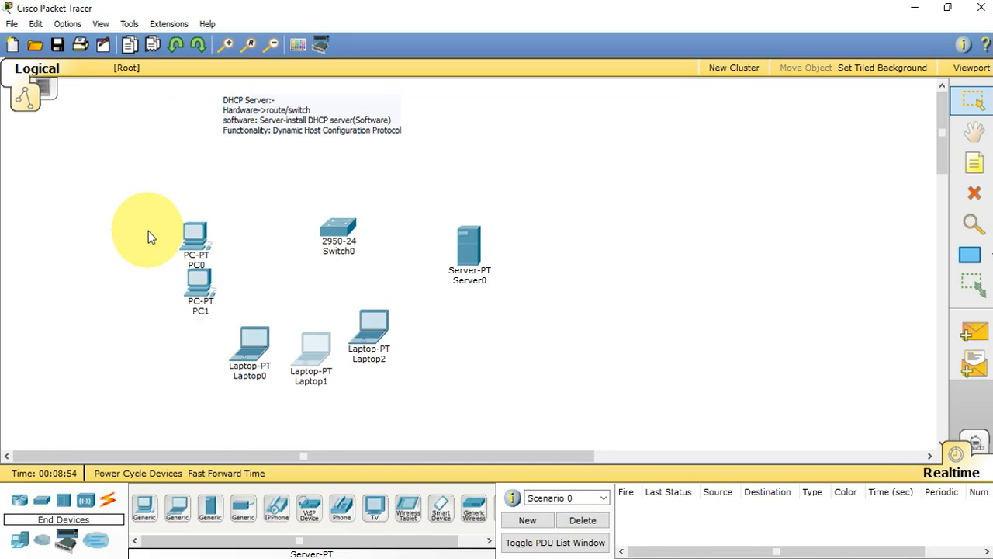
Rename the server's display label as 192.168.10.1.
left_click(486, 282)
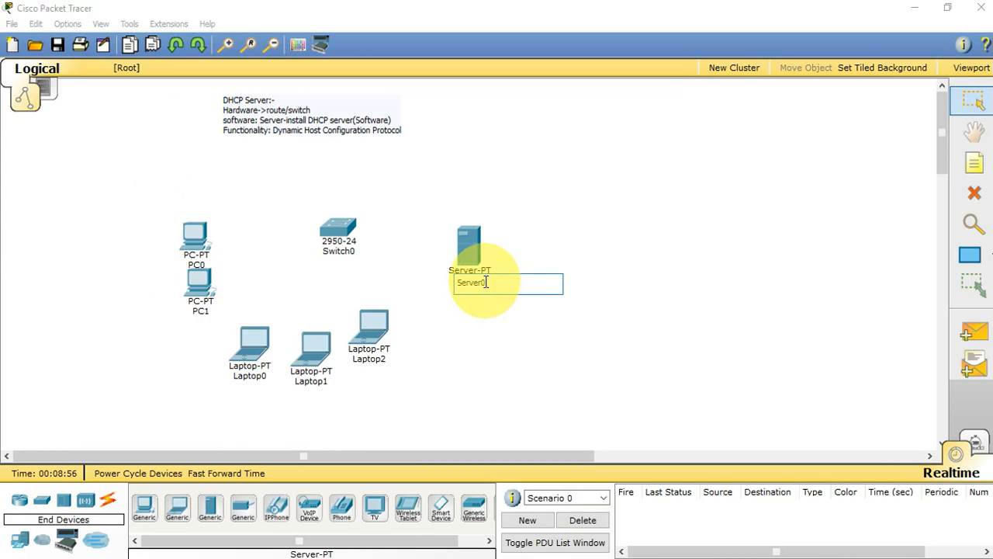
left_click_drag(487, 281, 455, 286)
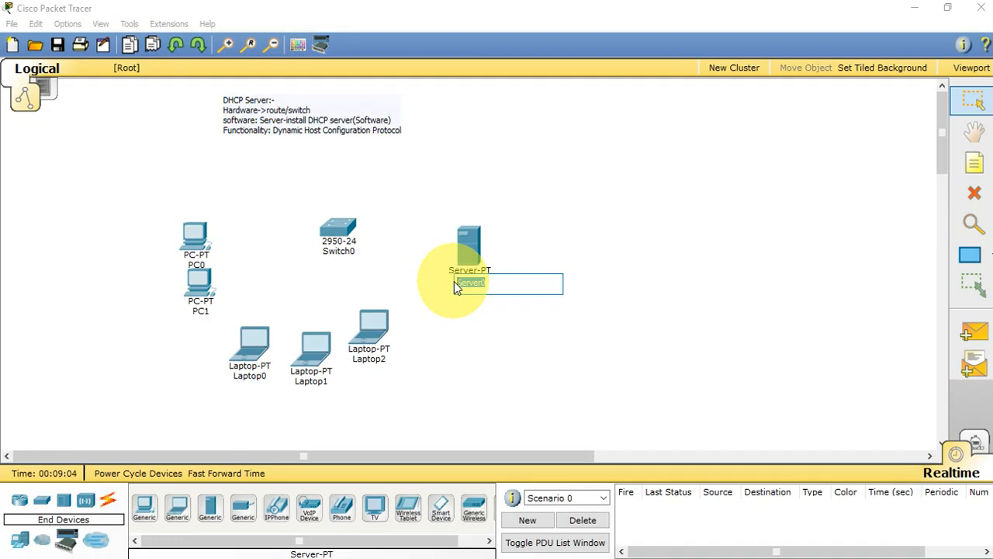
type("192.168.10.1")
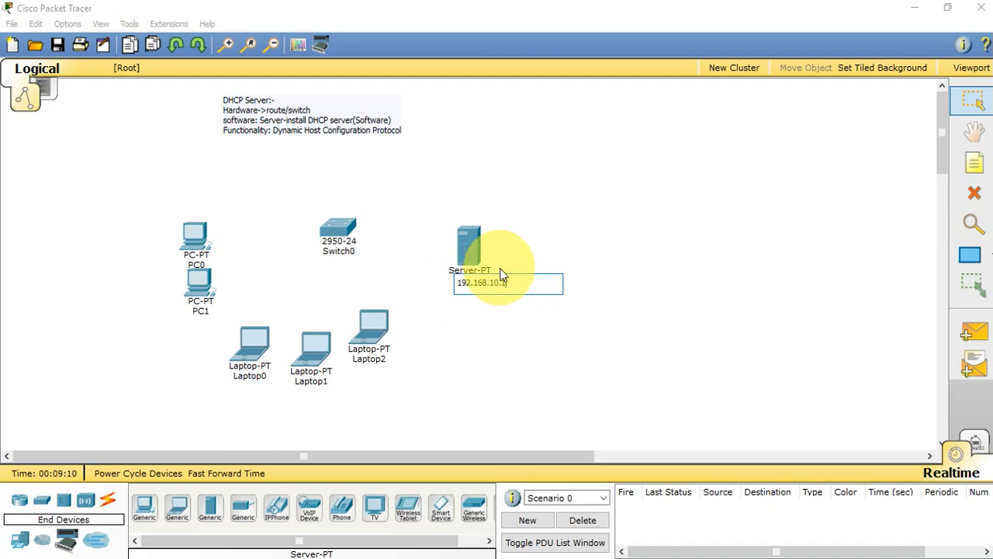
key("Return")
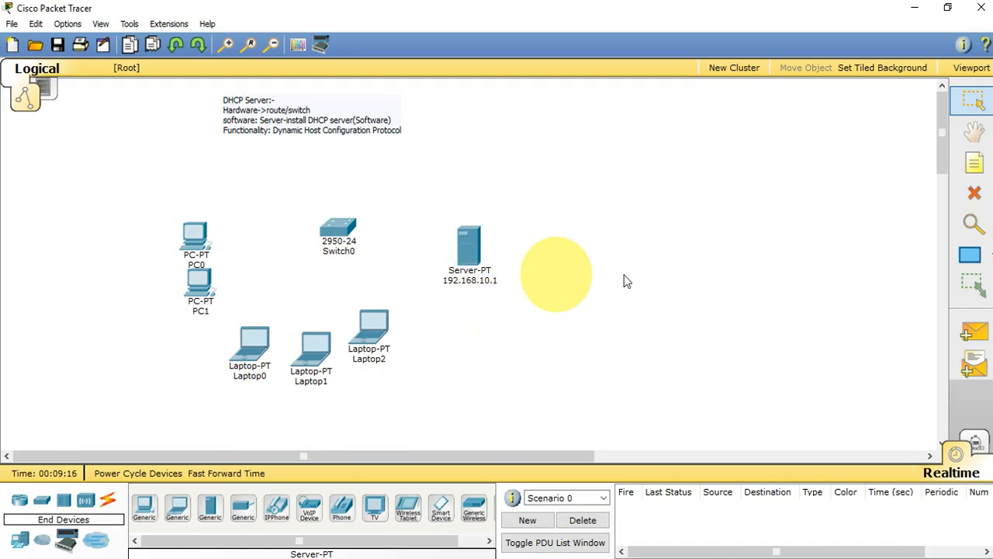
Add a text note "192.168.10.0/24" and align it directly beneath the server's label.
left_click(974, 161)
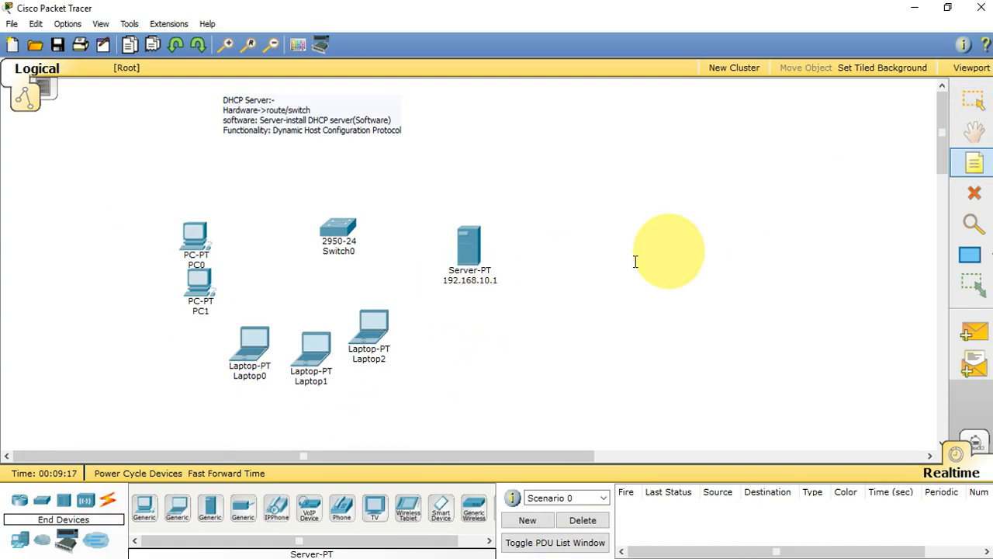
left_click(460, 296)
type("192.168")
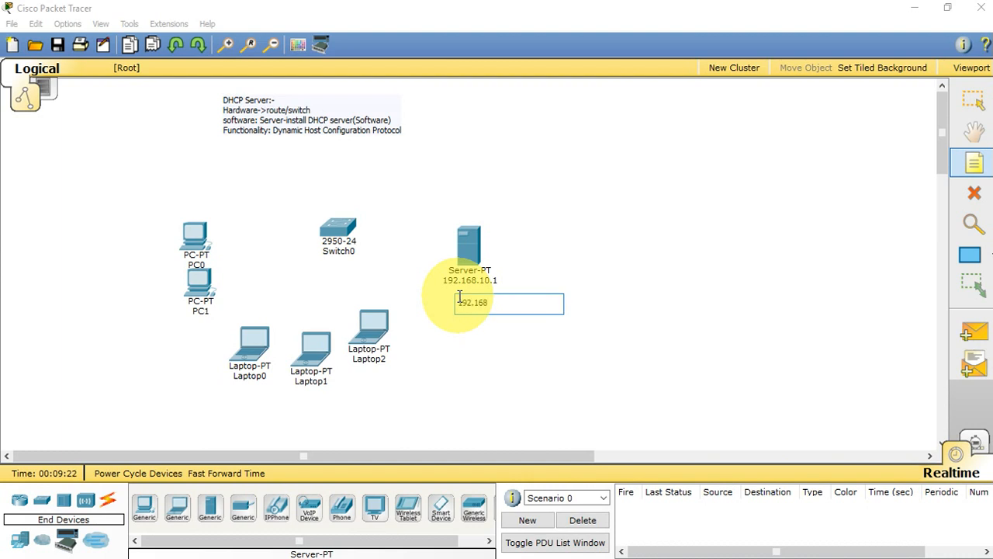
type(".10.0/24")
left_click(647, 308)
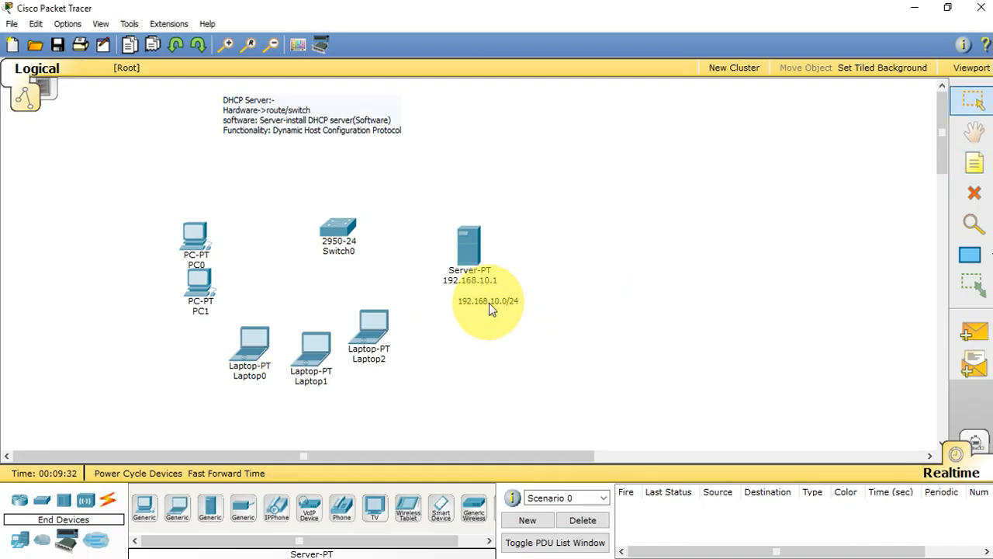
left_click_drag(489, 302, 475, 300)
Connect PC0 and PC1 to the switch using the automatically chosen connection type.
left_click(108, 503)
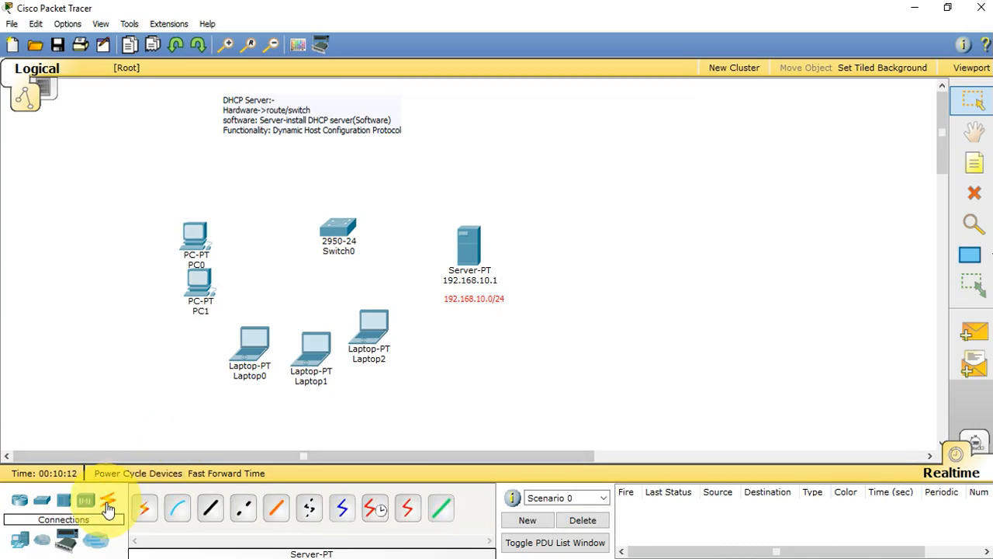
left_click(148, 515)
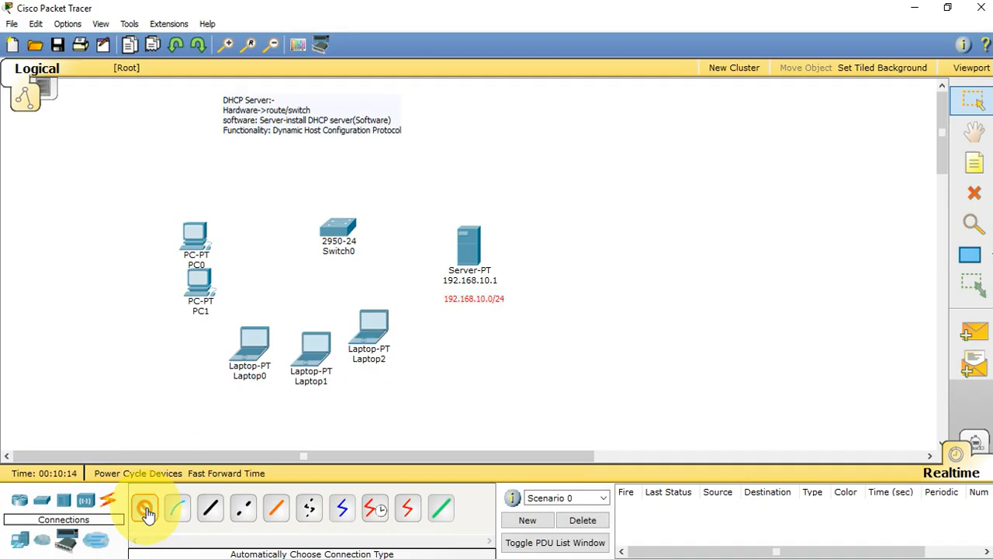
left_click(336, 231)
left_click(197, 236)
left_click(331, 228)
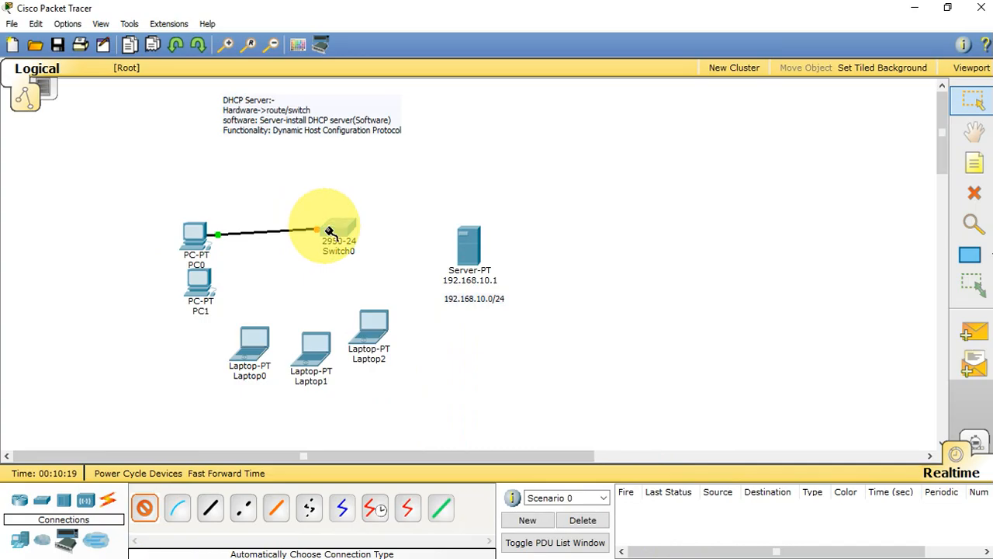
left_click(211, 277)
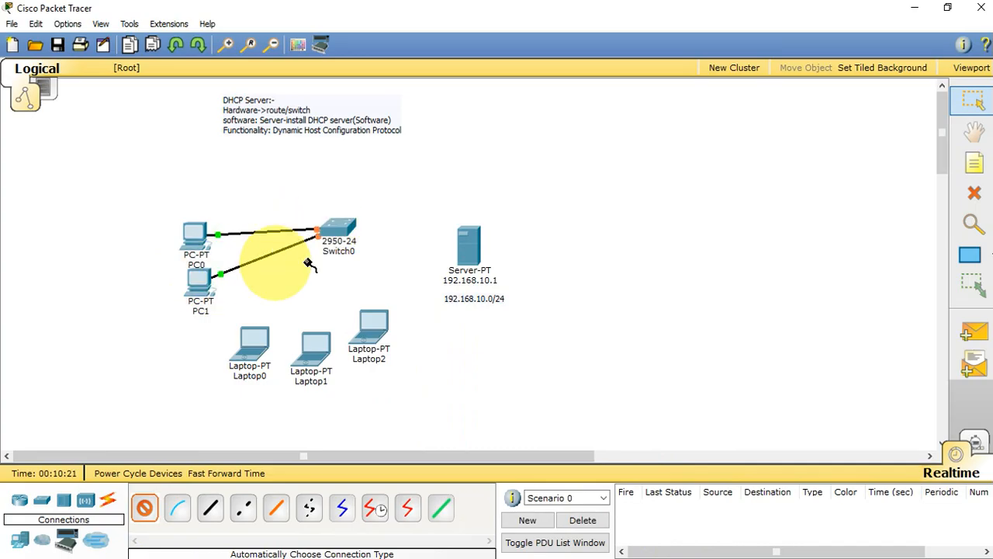
left_click(341, 233)
Connect Laptop0, Laptop1 and Laptop2 to the switch with the automatically chosen connection type.
left_click(256, 346)
left_click(337, 227)
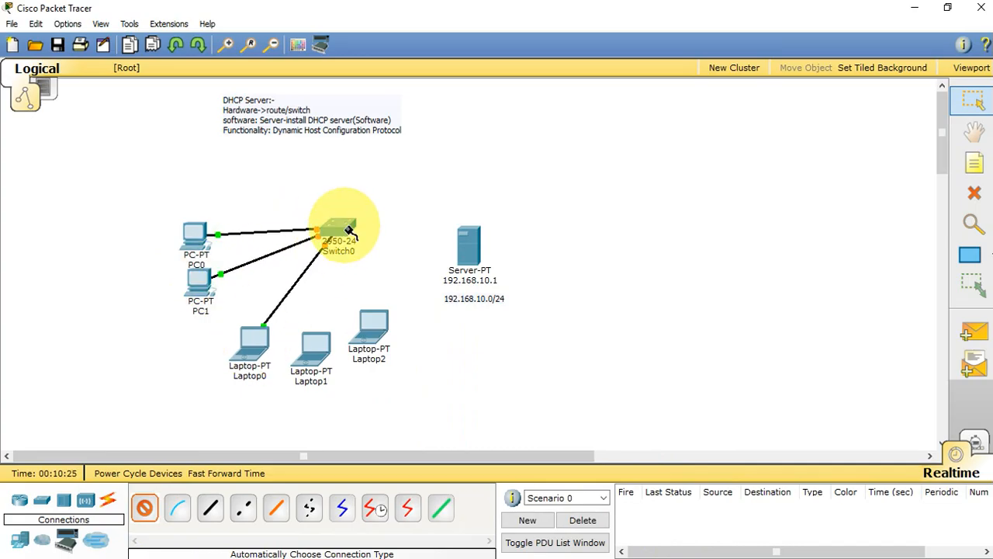
left_click(318, 361)
left_click(336, 229)
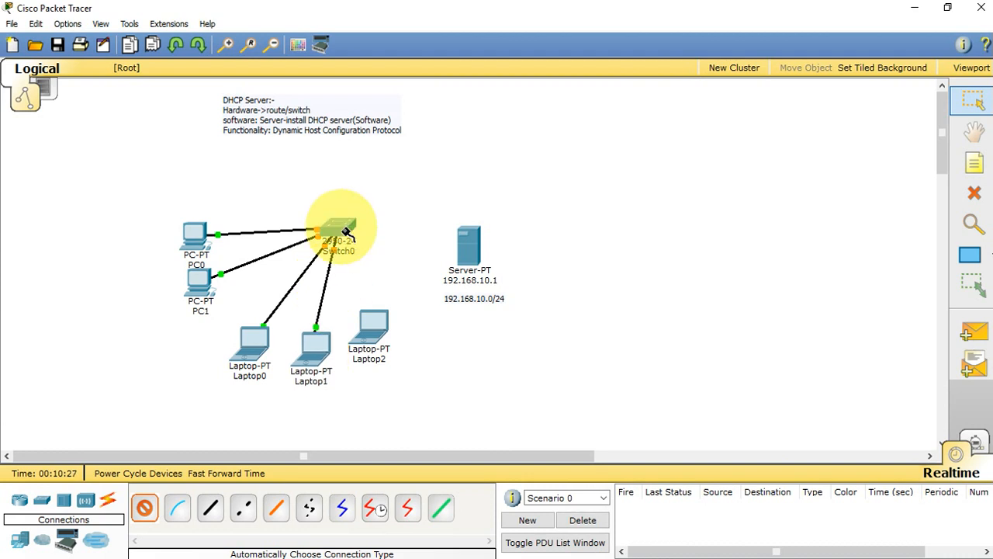
left_click(374, 335)
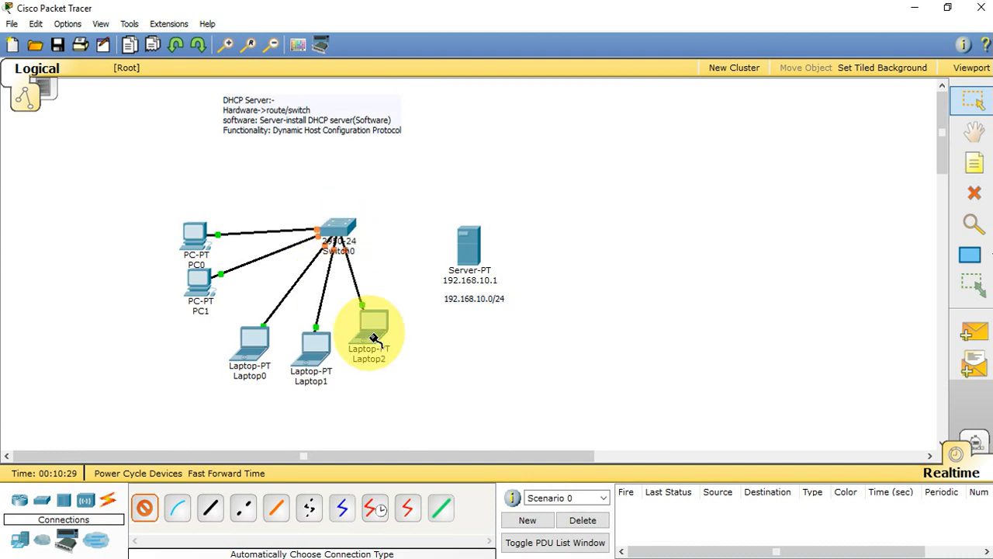
left_click(974, 110)
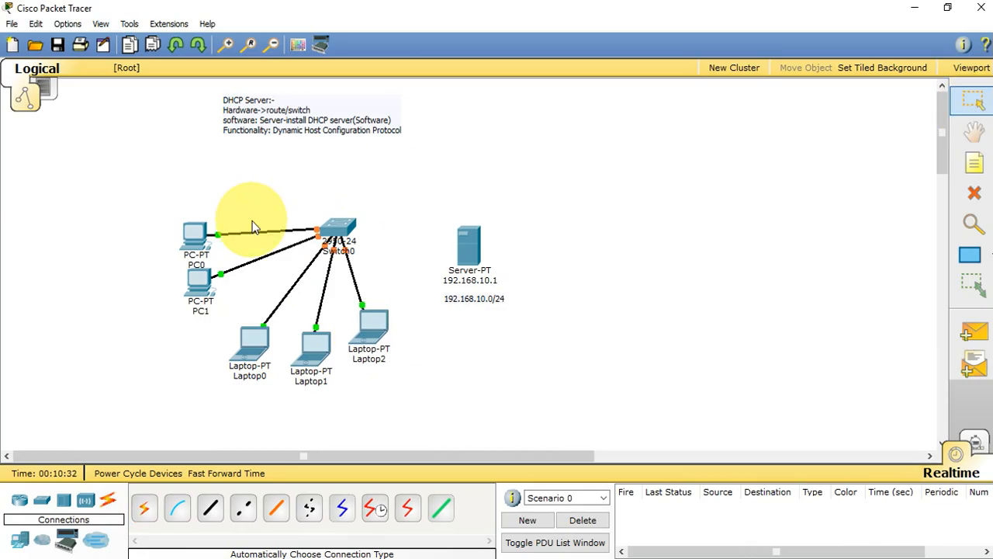
Switch PC0's IP configuration from Static to DHCP and close its device window.
left_click(196, 234)
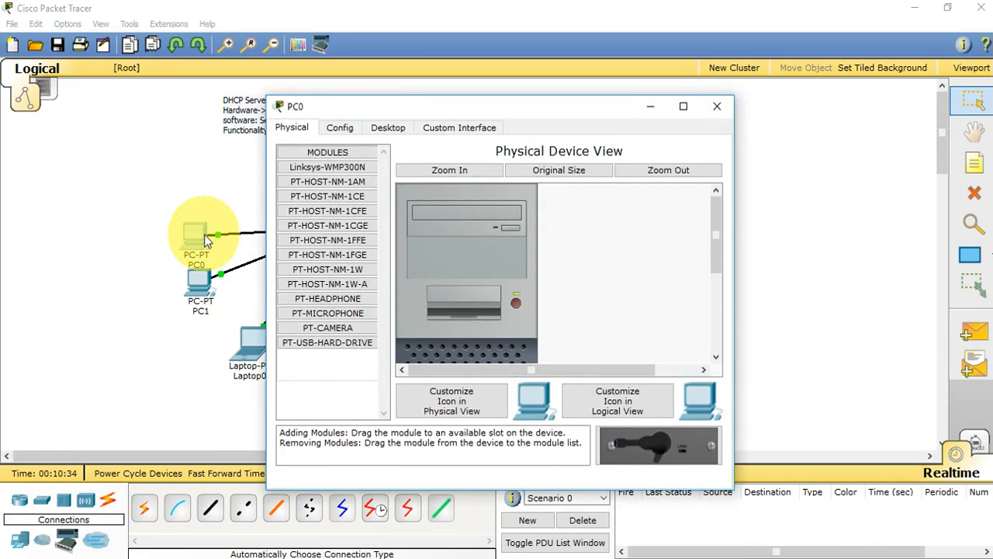
left_click(400, 130)
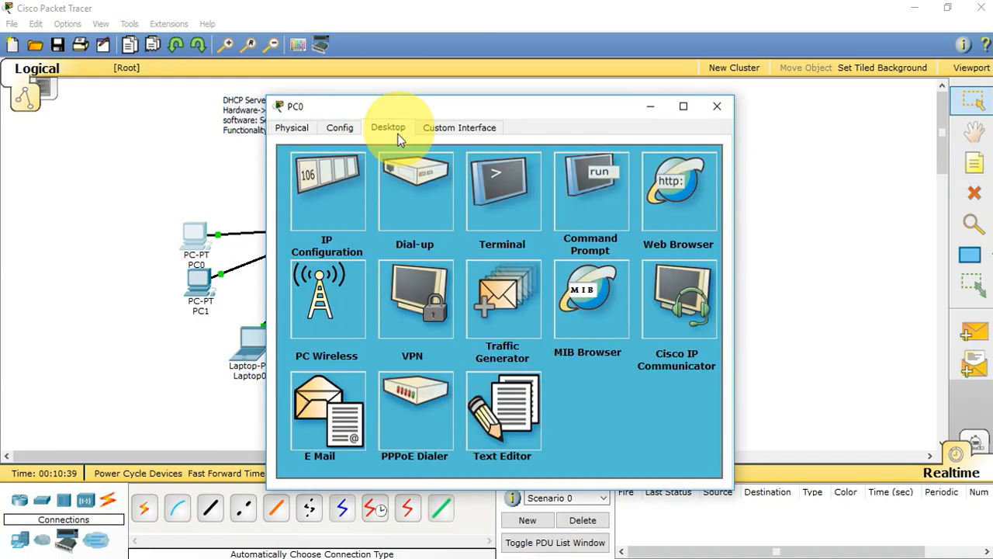
left_click(316, 175)
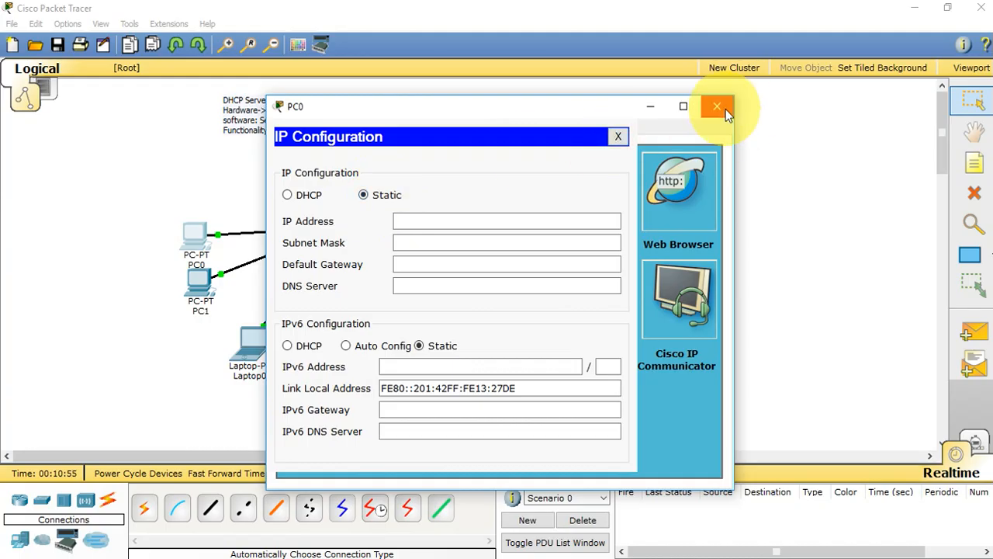
left_click(290, 197)
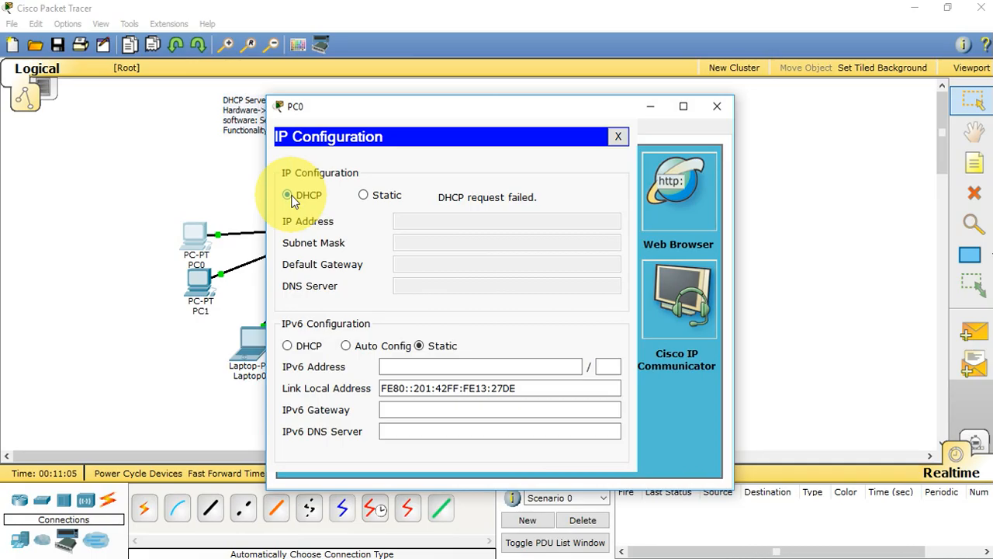
left_click(289, 196)
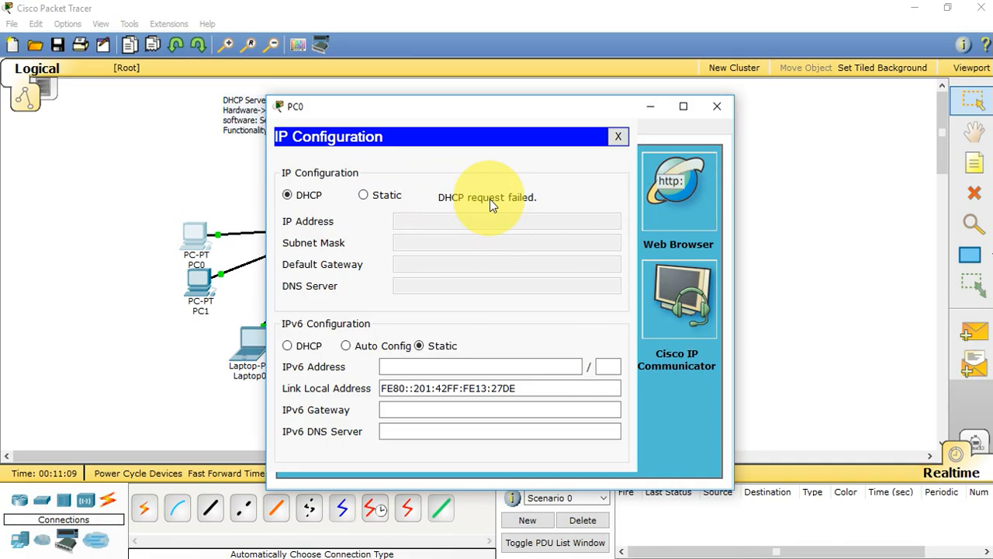
left_click(617, 137)
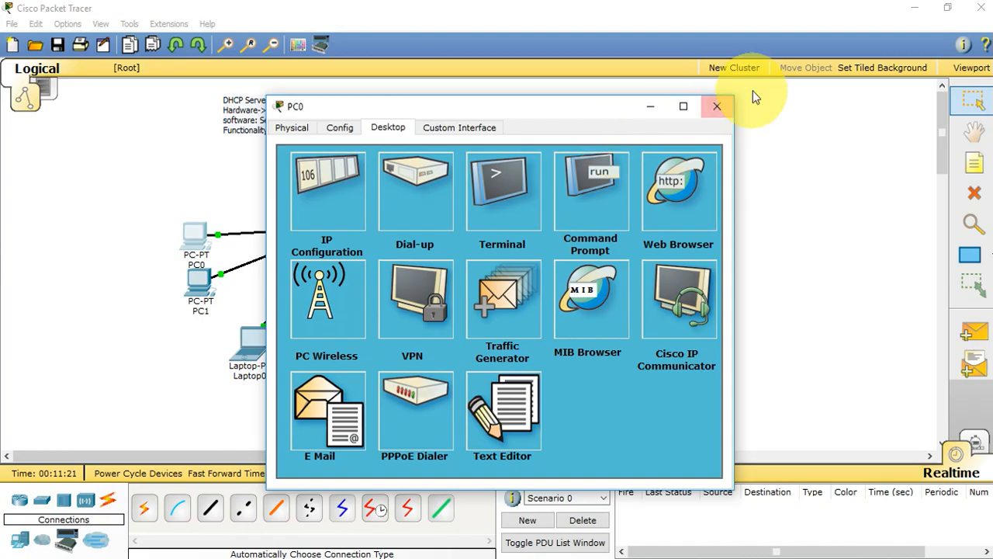
left_click(715, 105)
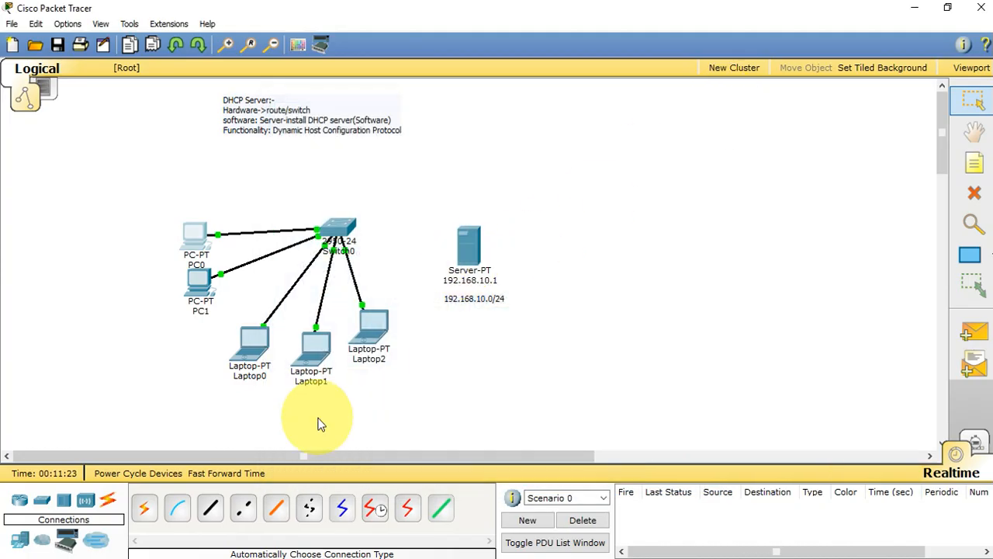
Connect the switch to the server with the automatically chosen connection type.
left_click(144, 512)
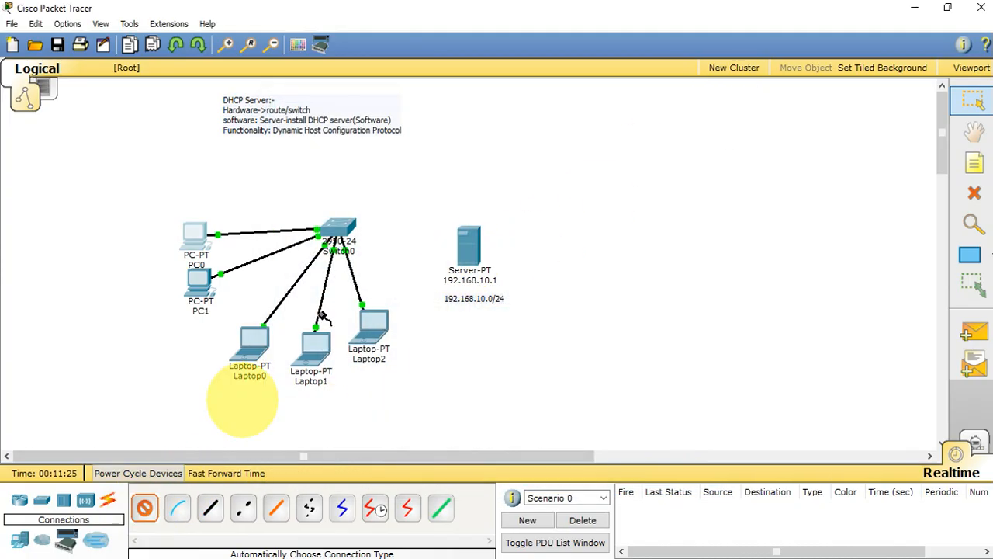
left_click(344, 229)
left_click(482, 246)
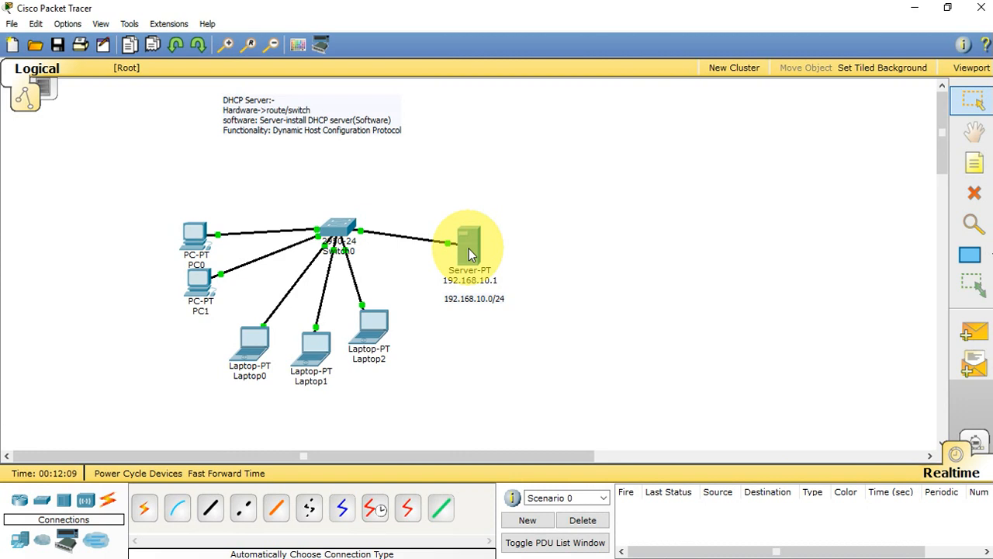
Open the server's configuration beside the topology and turn its DHCP service on.
left_click(468, 253)
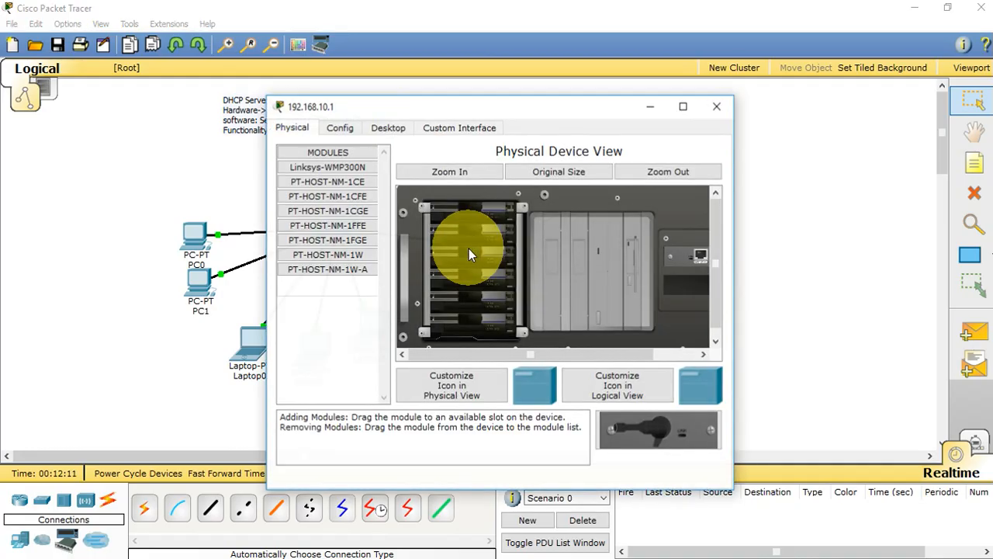
left_click_drag(481, 110, 731, 104)
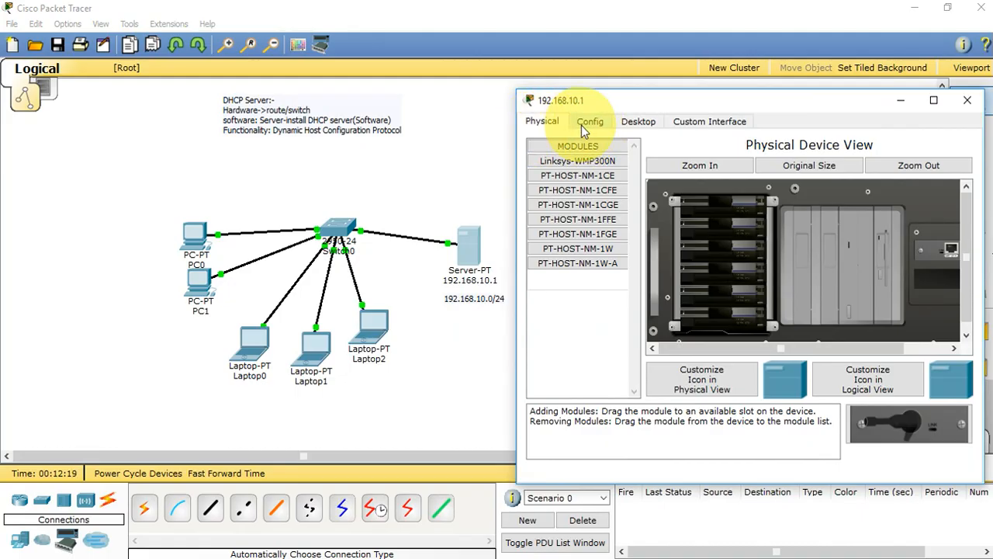
left_click(585, 124)
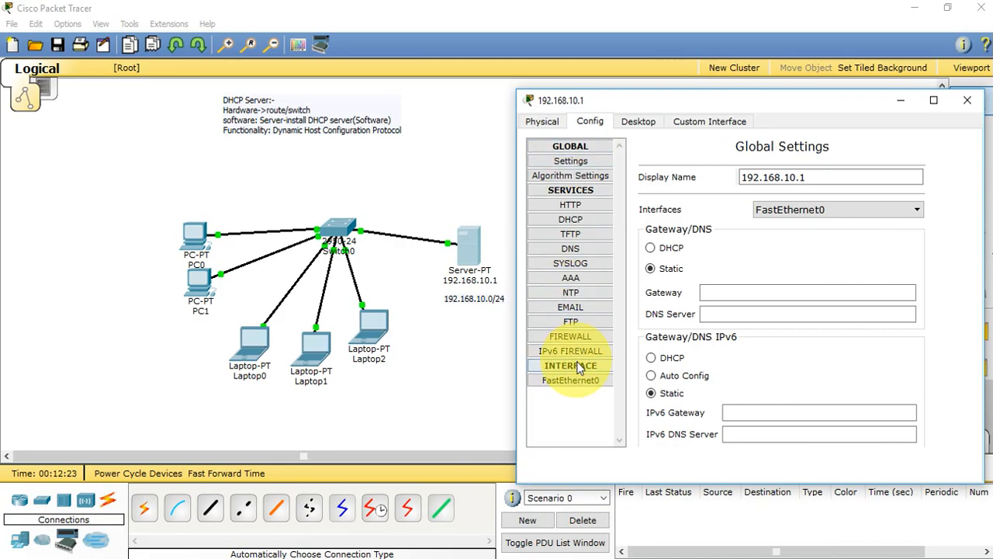
left_click(580, 218)
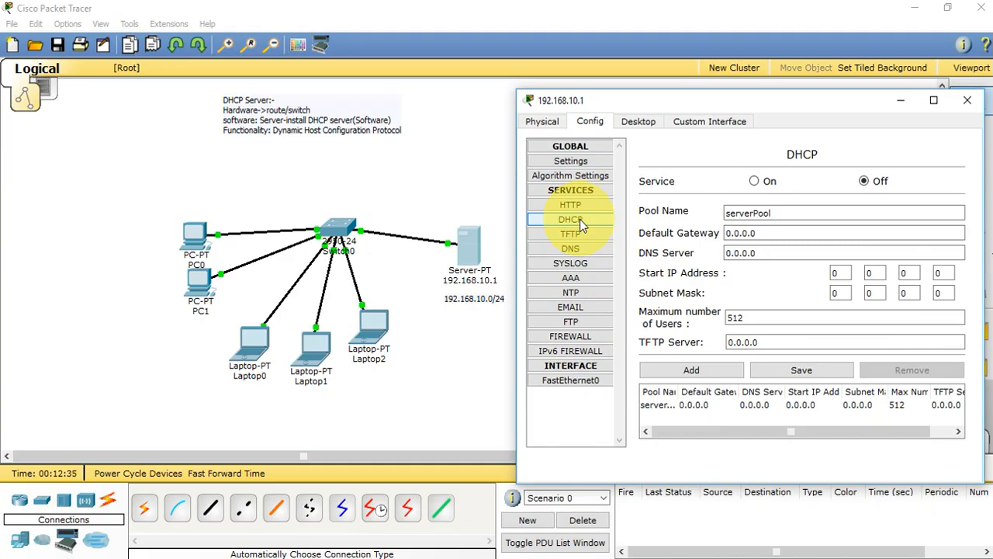
left_click(565, 189)
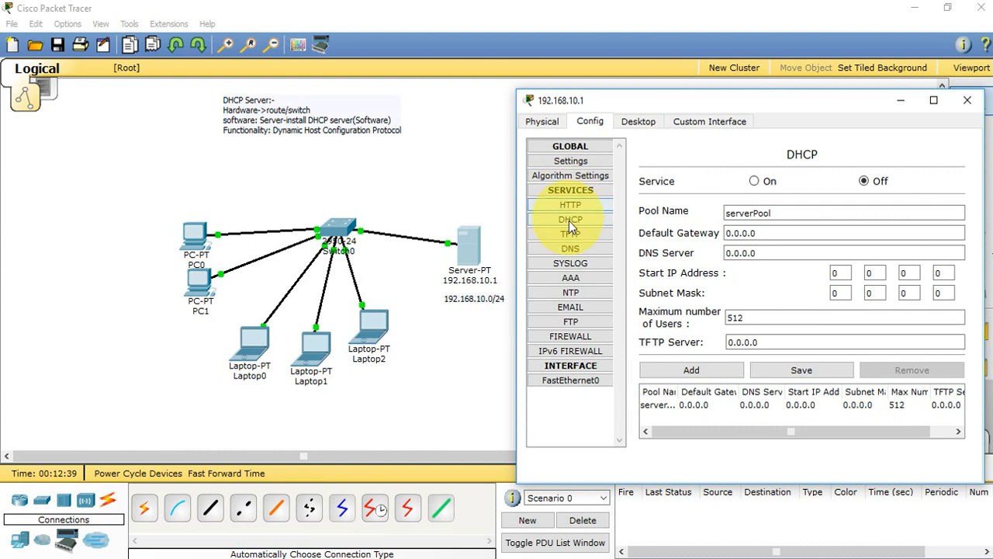
left_click(578, 222)
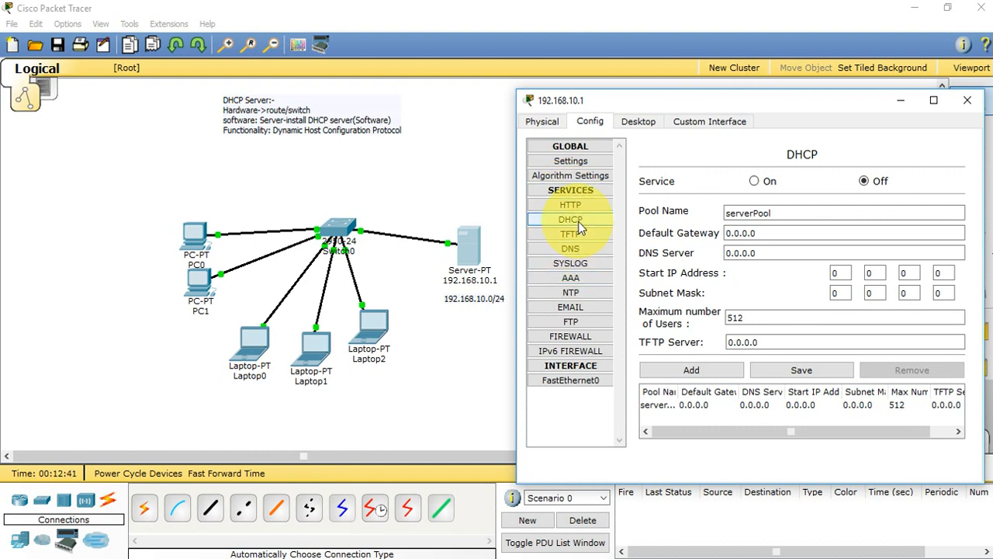
left_click(578, 221)
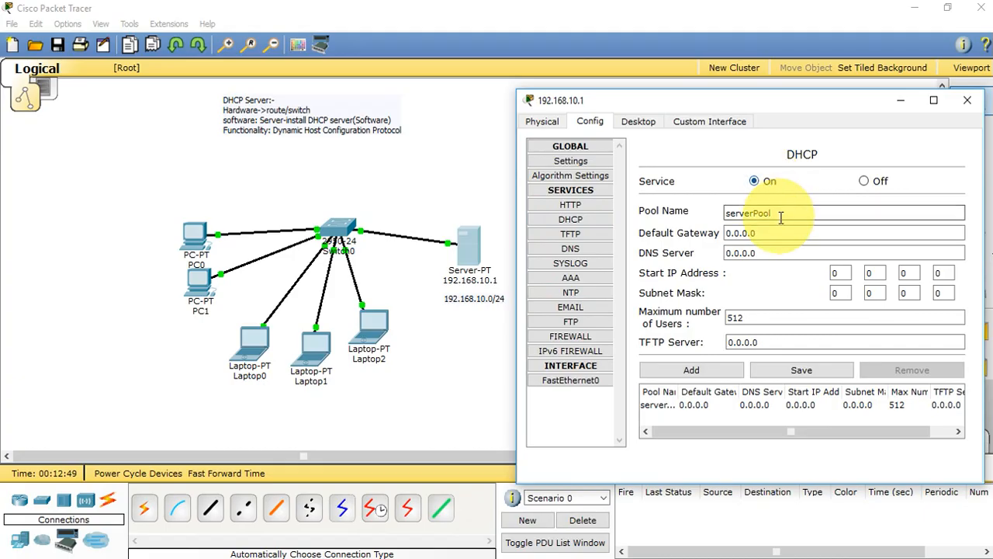
Name the DHCP pool LAN, with default gateway 192.168.10.252 and DNS server 192.168.10.1.
left_click_drag(780, 215, 721, 224)
type("LAN")
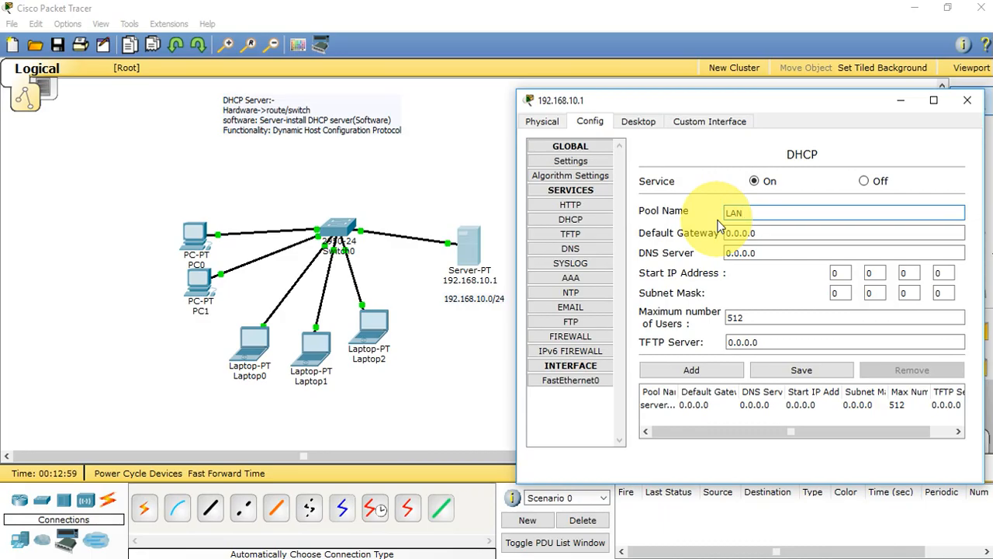
key("Tab")
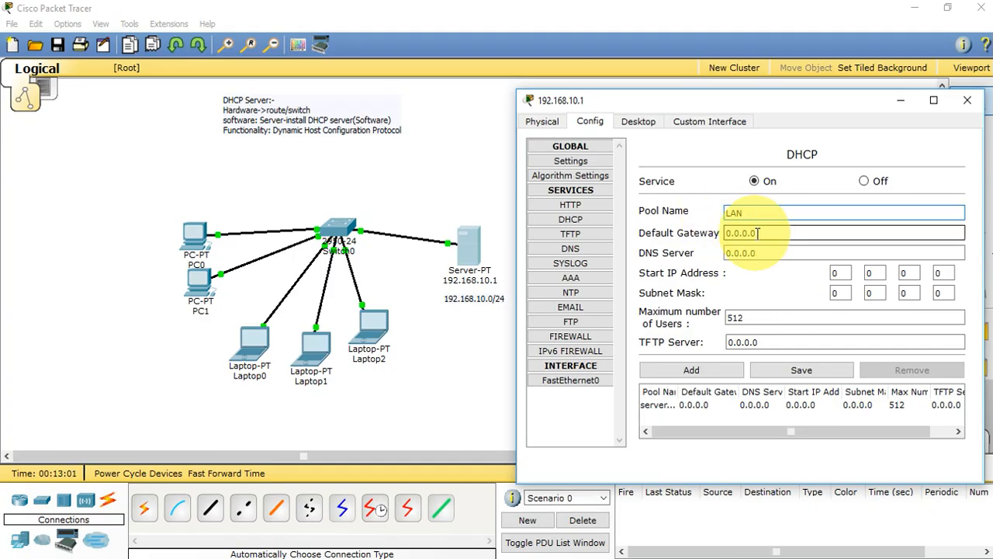
type("192.168.10.252")
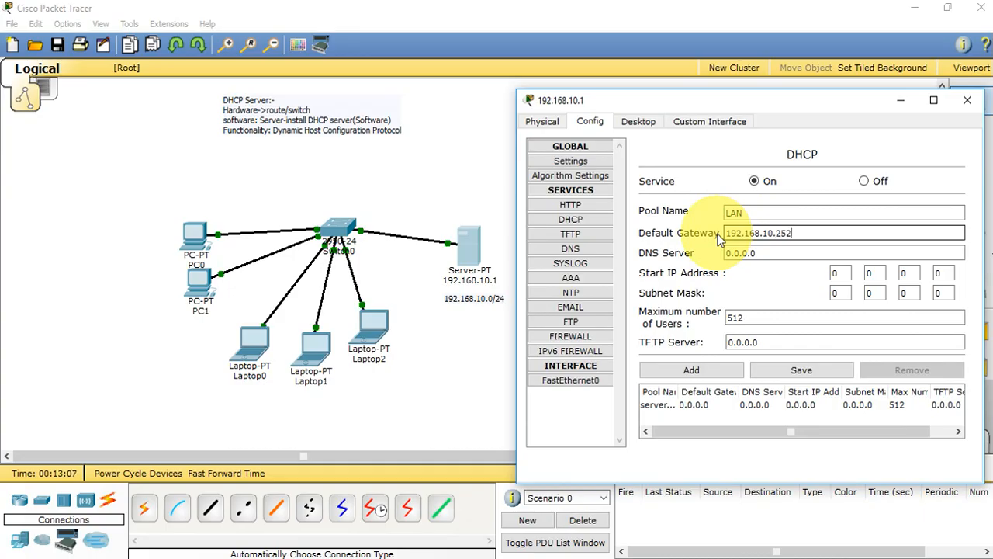
left_click_drag(759, 250, 716, 253)
type("192.168")
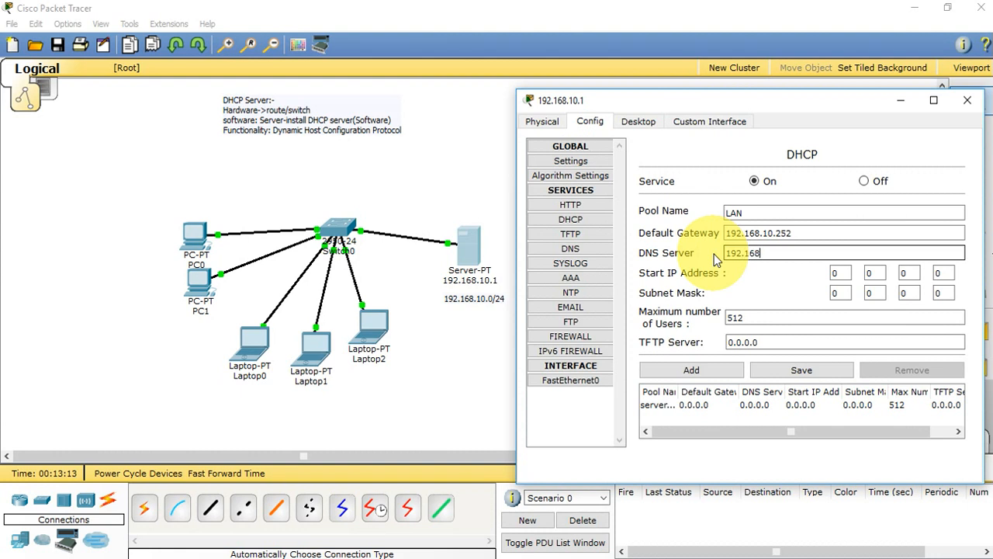
type(".10.1")
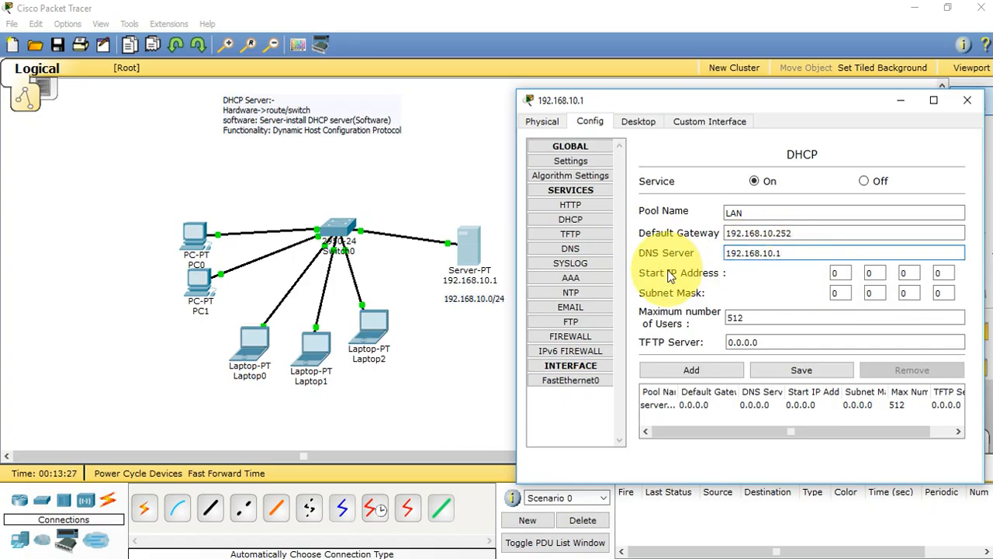
Set the LAN pool's start IP address to 192.168.10.1 and its subnet mask to 255.255.255.0.
left_click(849, 273)
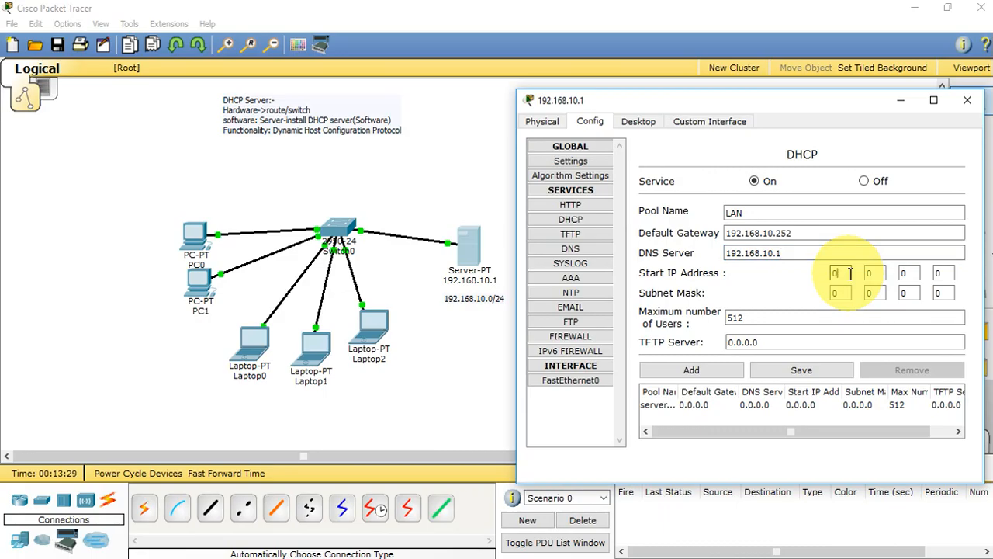
type("192.168.10.1")
key("Tab")
type("255")
key("Tab")
type("255")
key("Tab")
type("255")
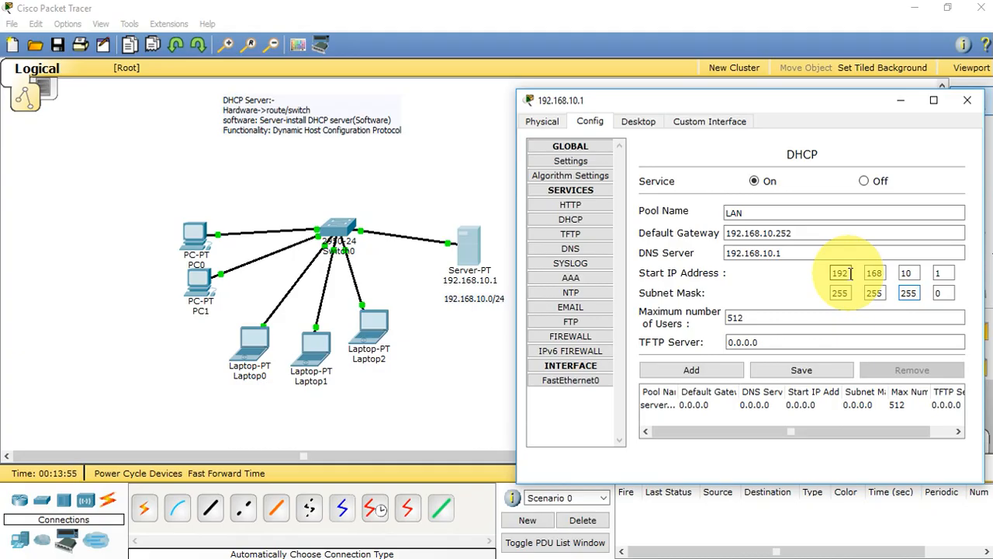
key("Tab")
Set the maximum number of users to 255 and add the LAN pool to the server.
key("Tab")
type("255")
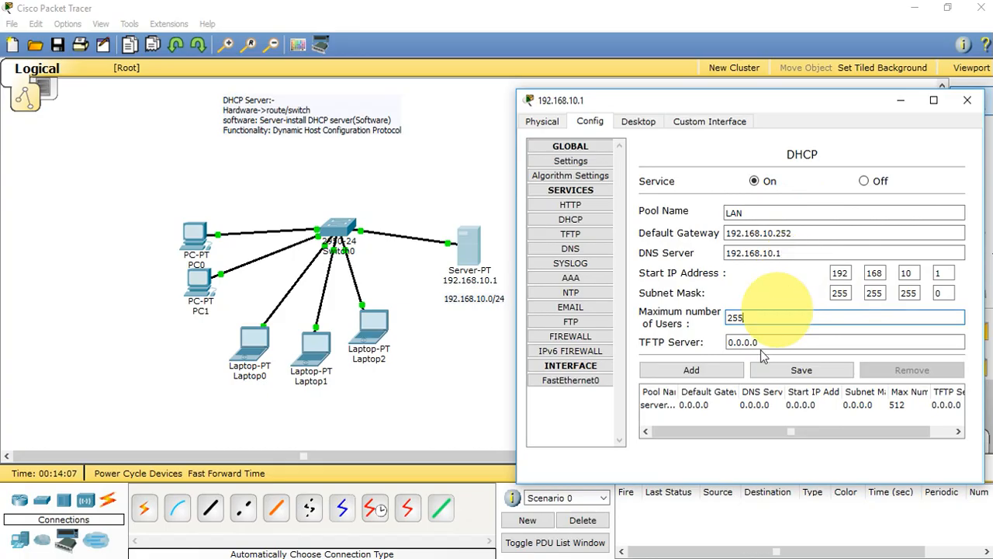
left_click(707, 371)
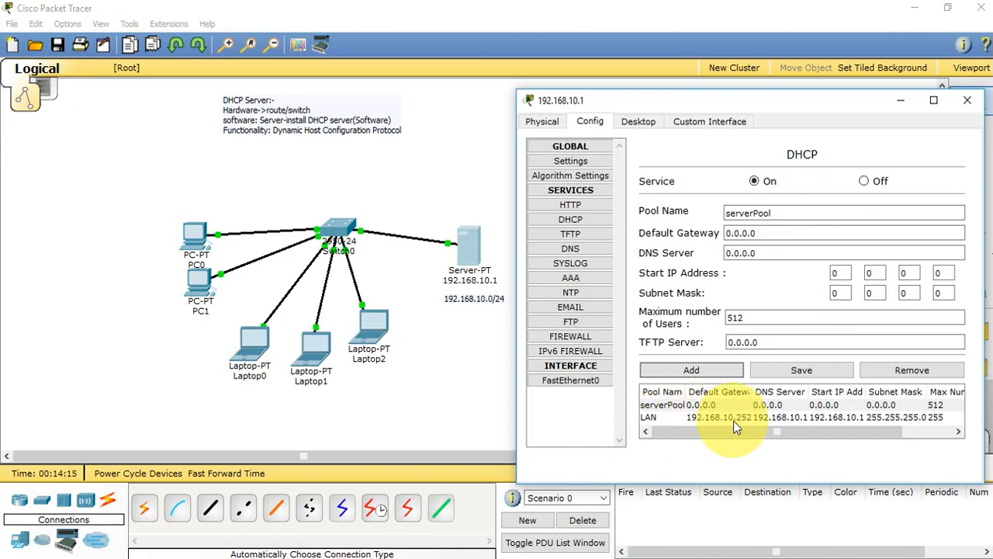
left_click(900, 103)
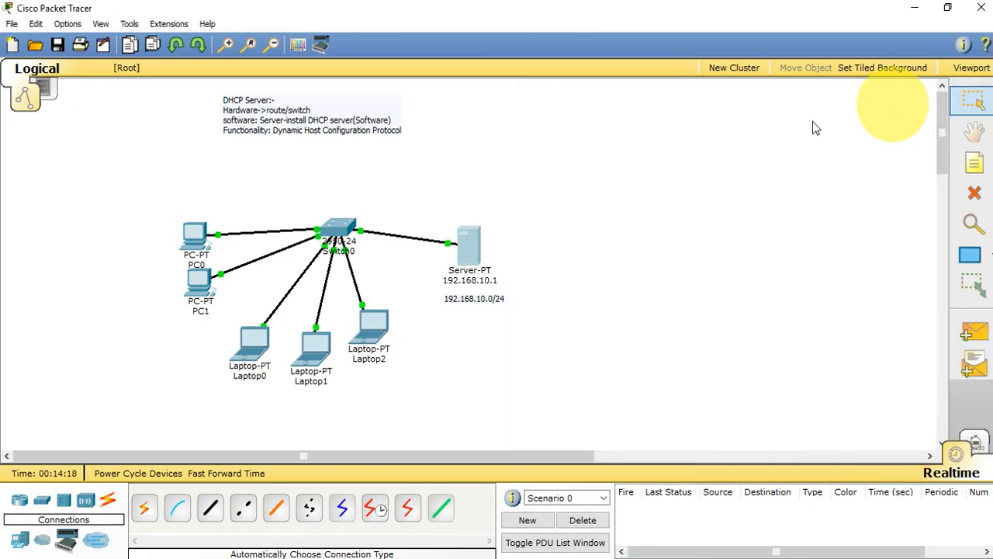
Request a new address for PC0 by switching its IP configuration to Static and back to DHCP.
left_click(194, 237)
left_click(310, 180)
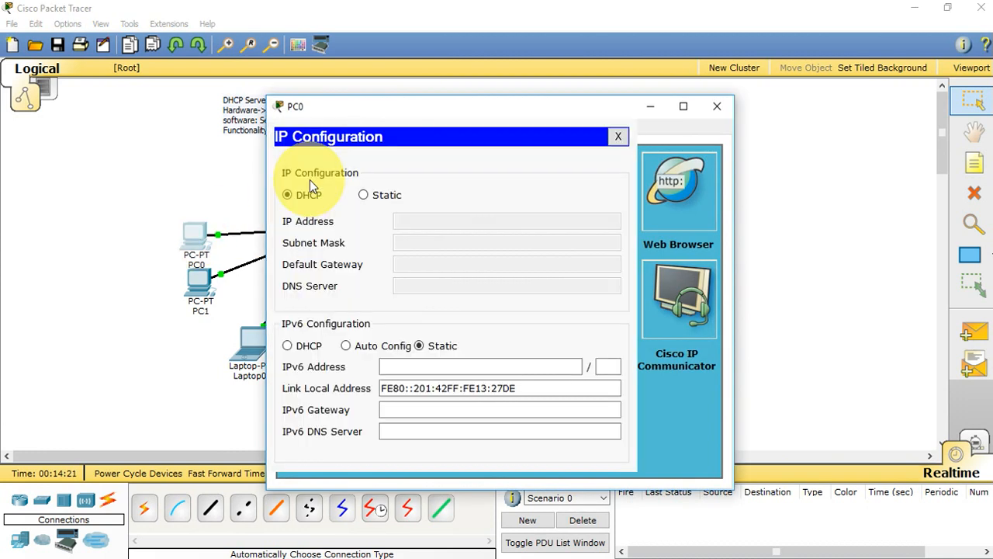
left_click(384, 197)
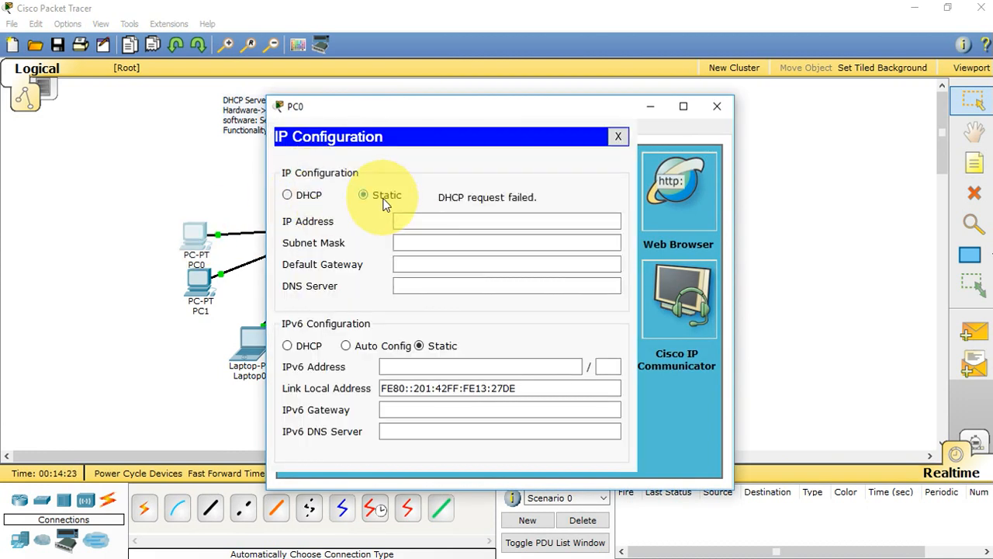
left_click(312, 199)
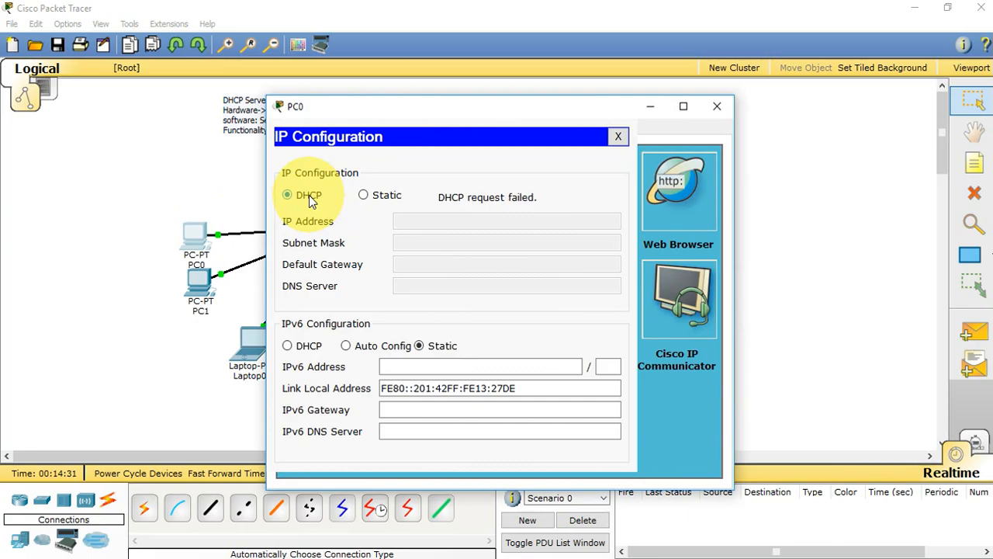
left_click(715, 107)
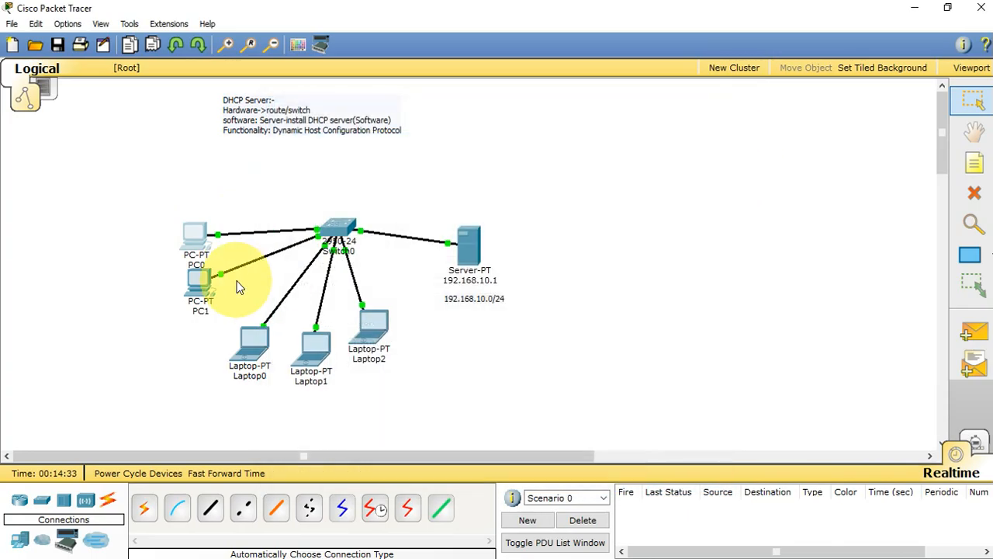
Switch PC1's IP configuration from Static to DHCP so it requests an address from the server.
left_click(200, 289)
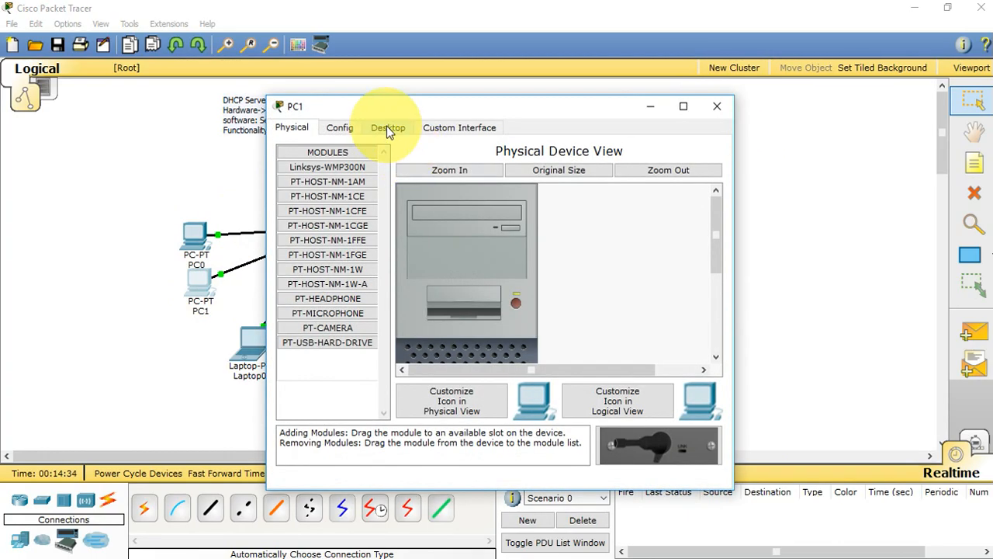
left_click(386, 126)
left_click(346, 166)
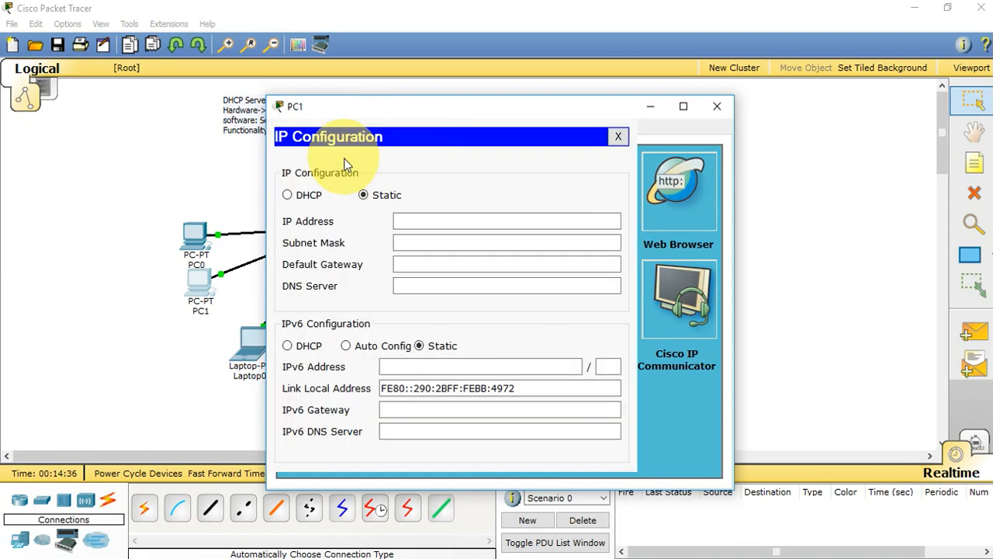
left_click(304, 199)
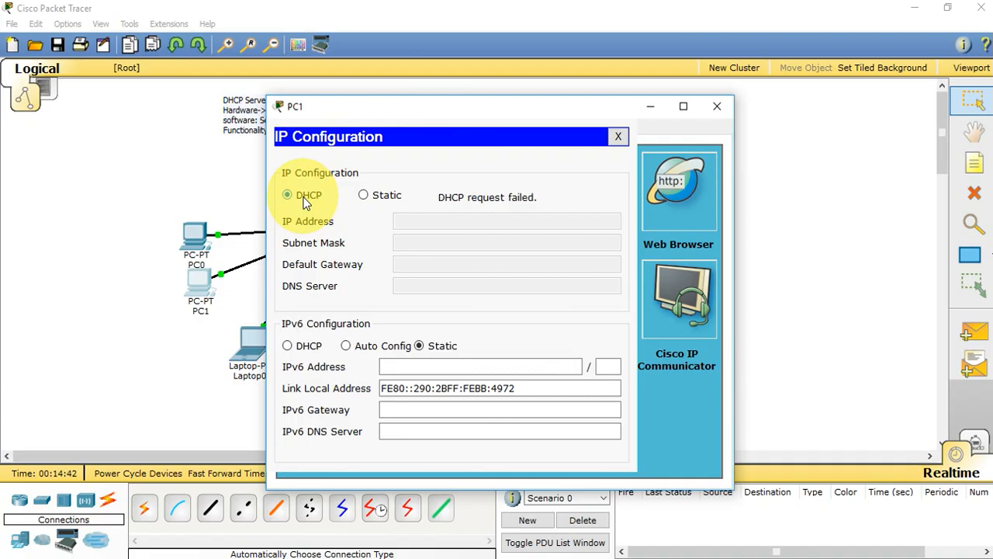
left_click(718, 107)
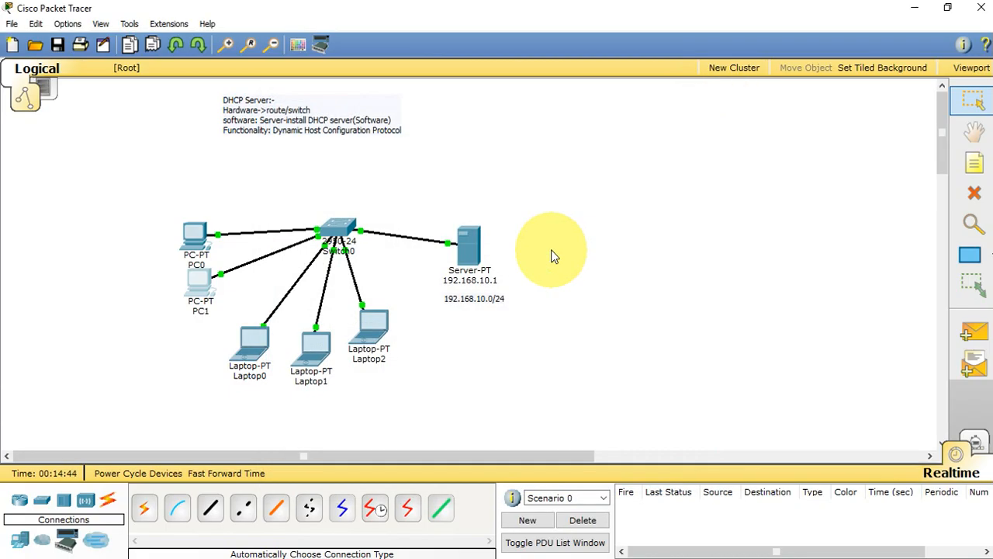
Remove the existing LAN pool from the server's DHCP service.
left_click(466, 252)
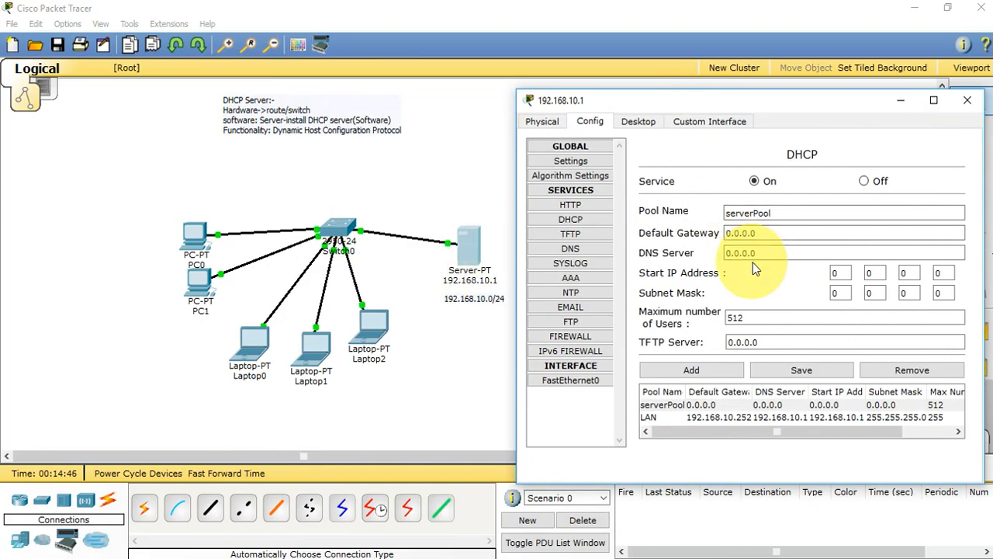
left_click(710, 419)
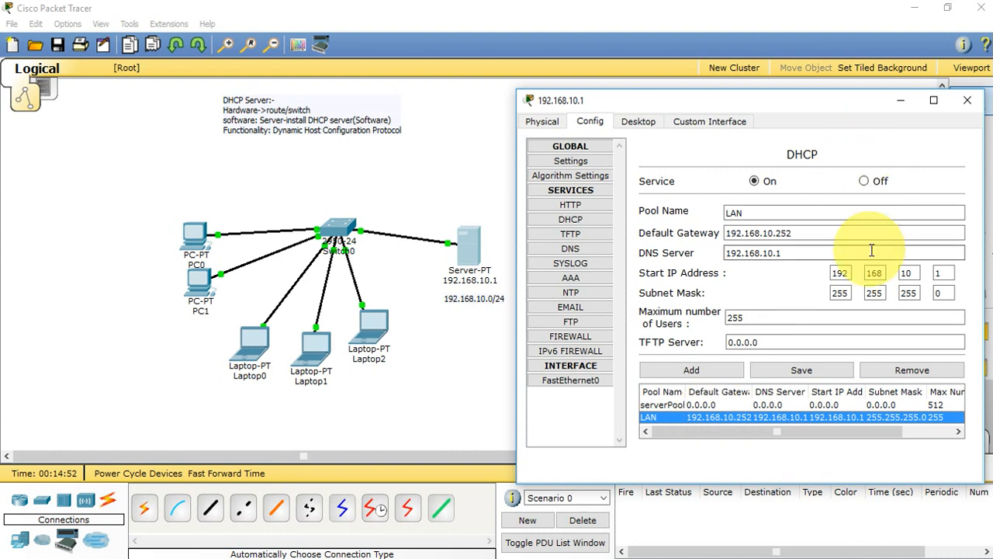
left_click(925, 371)
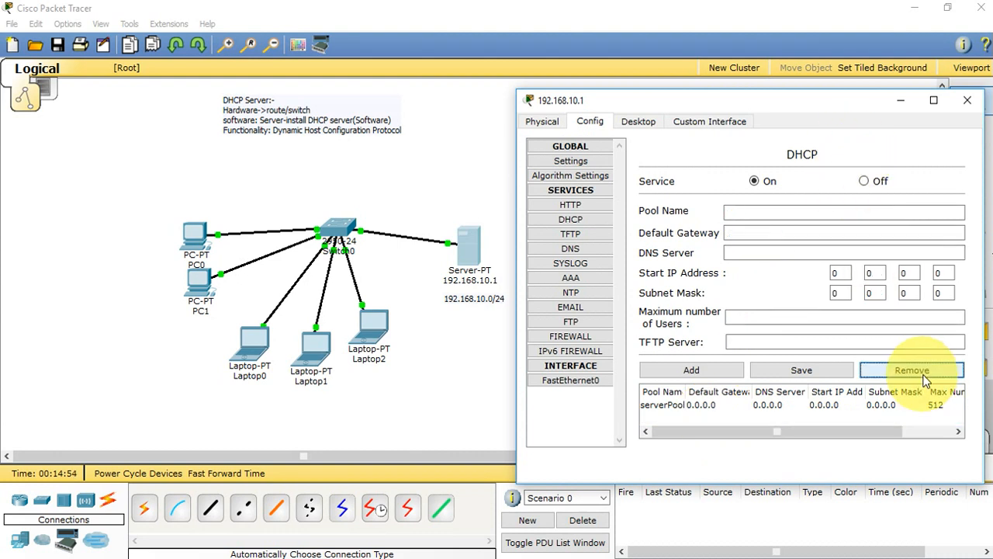
Name a new DHCP pool LAN, with default gateway 192.168.10.252 and DNS server 192.168.10.1.
left_click(791, 215)
type("LAN")
key("Tab")
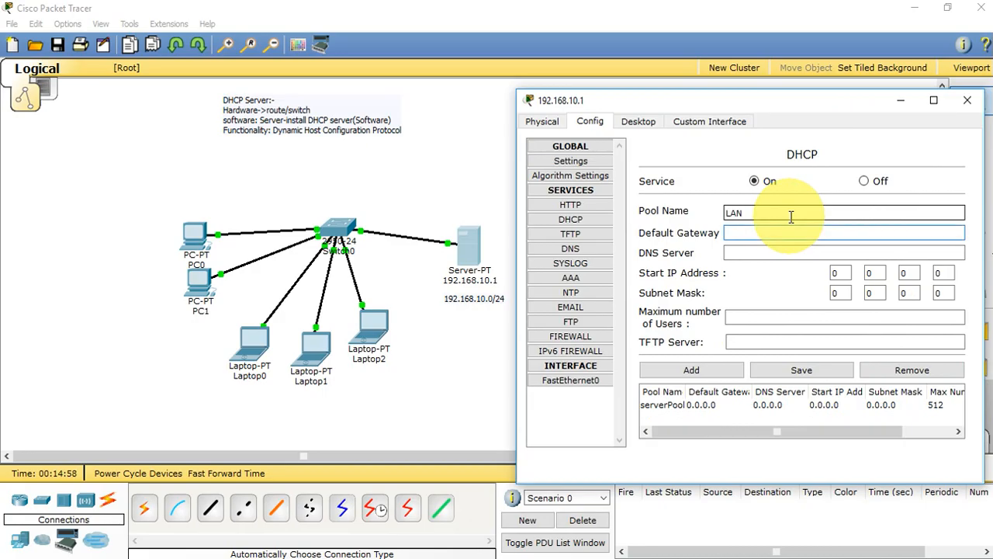
type("192.168.10.252")
key("Tab")
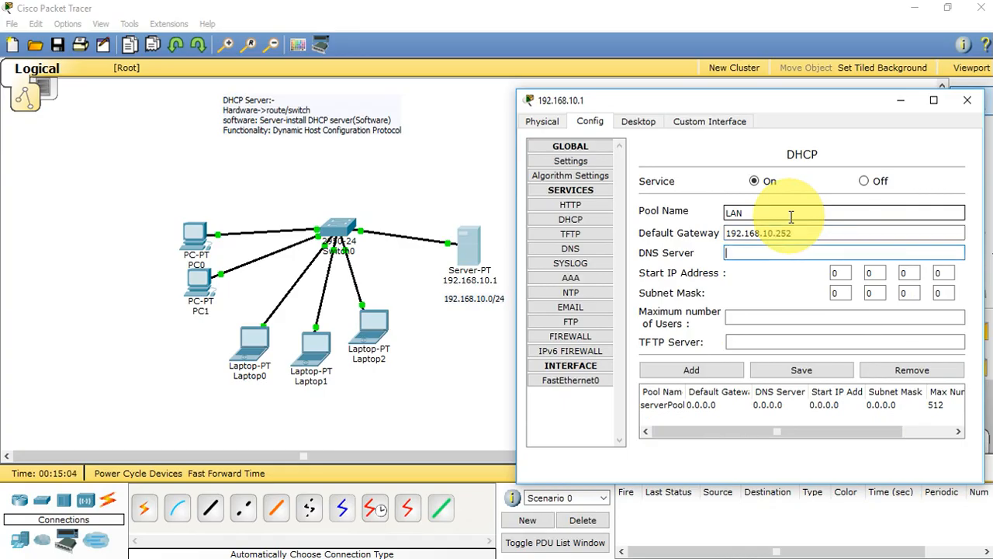
type("192.168.10.1")
key("Tab")
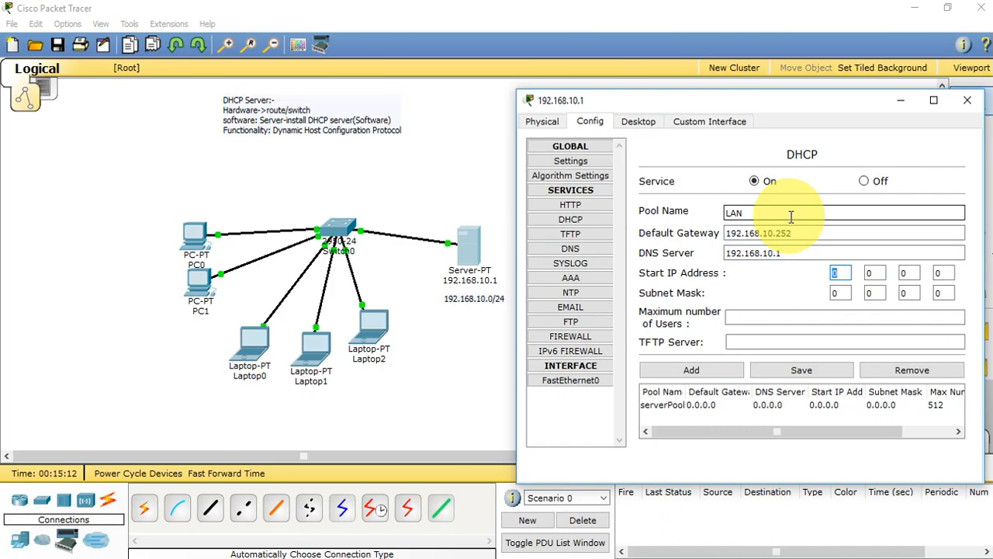
Set the new LAN pool's start IP address to 192.168.10.2 and its subnet mask to 255.255.255.0.
type("192")
key("Tab")
type("168")
key("Tab")
type("10")
key("Tab")
type("2")
key("Tab")
type("255")
key("Tab")
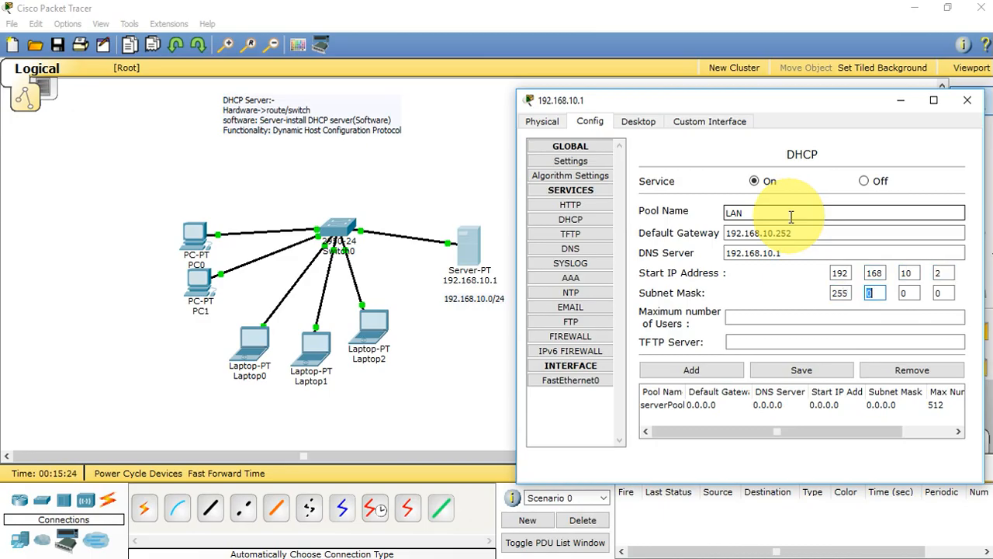
type("255")
key("Tab")
type("255")
key("Tab")
key("Tab")
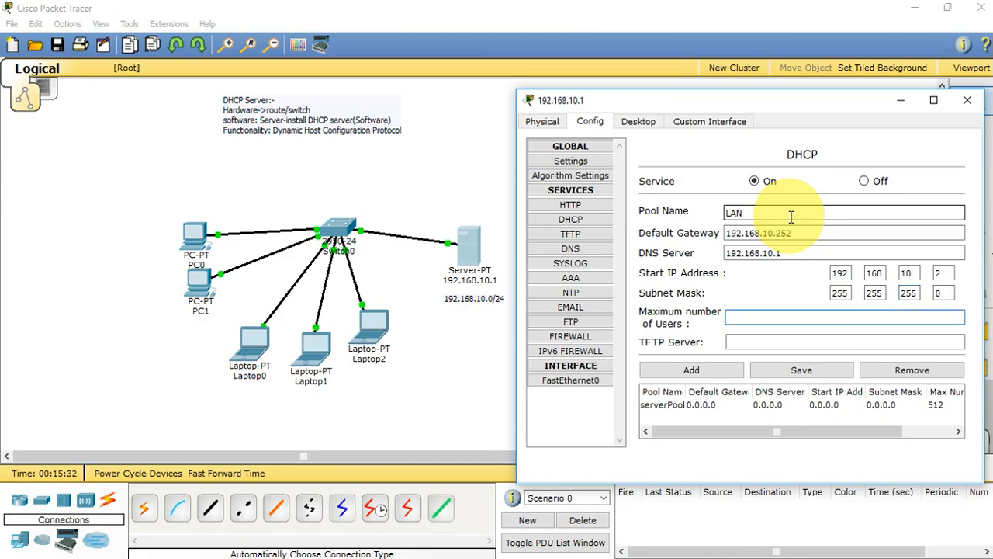
Set the LAN pool's maximum number of users to 254 and add the pool to the server.
type("255")
left_click(691, 370)
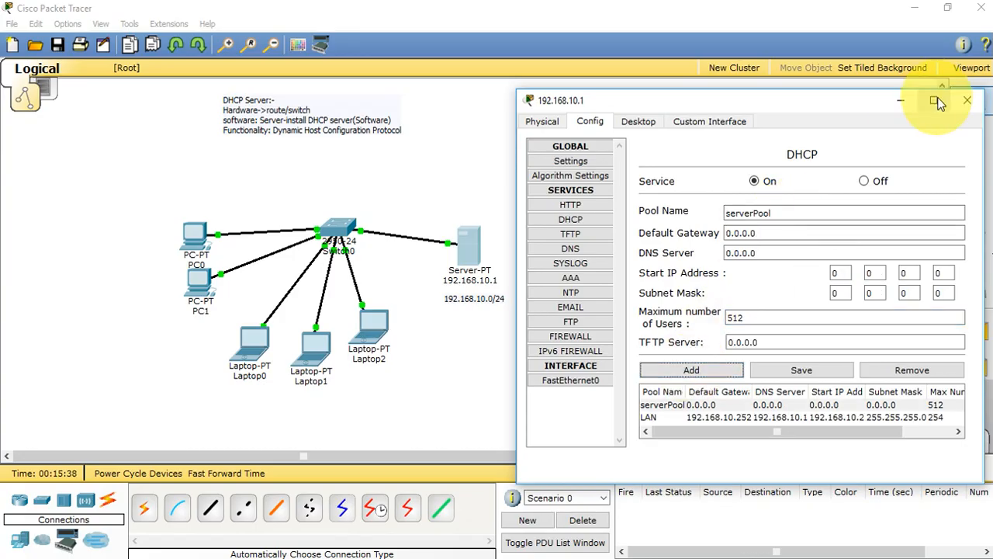
left_click(968, 103)
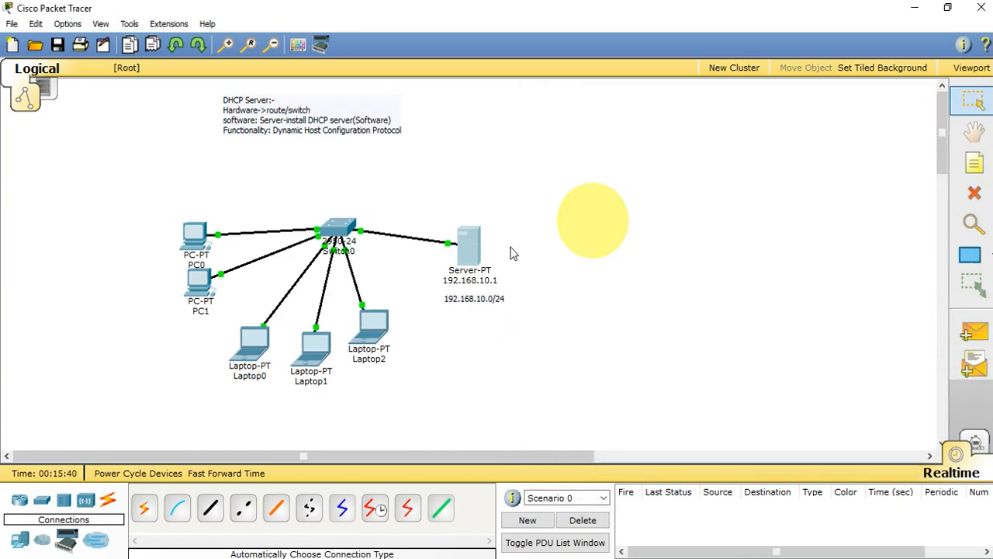
Switch Laptop0's IP configuration from Static to DHCP to request an address.
left_click(250, 350)
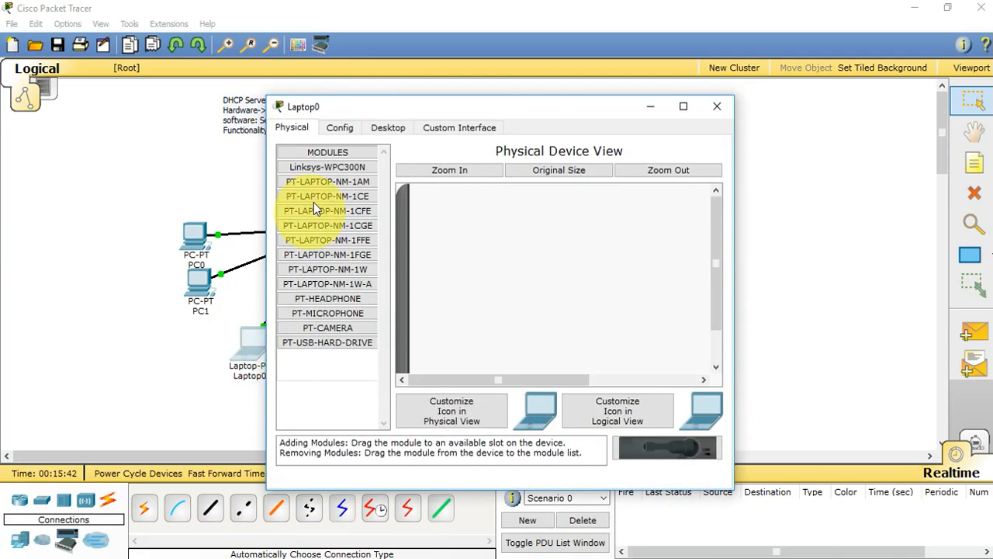
left_click(394, 129)
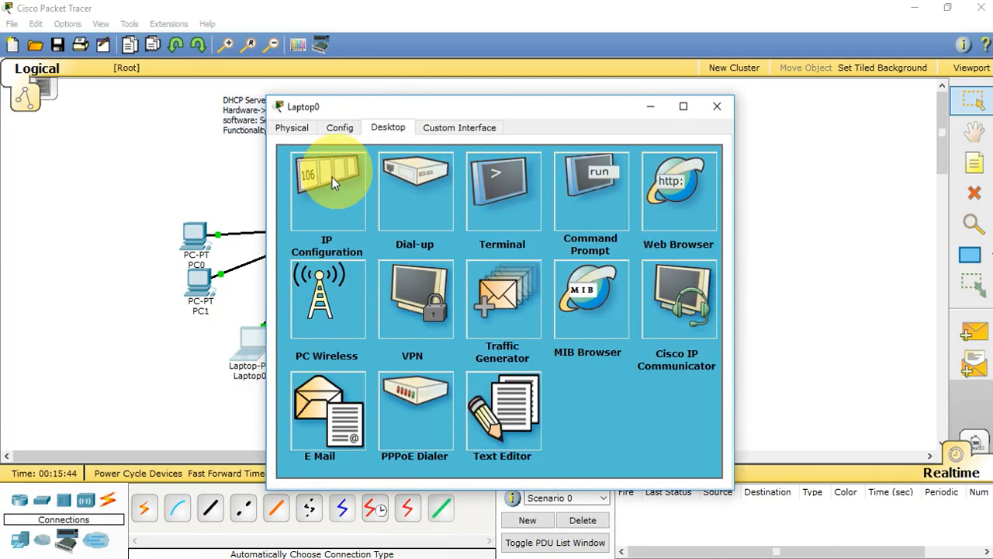
left_click(324, 181)
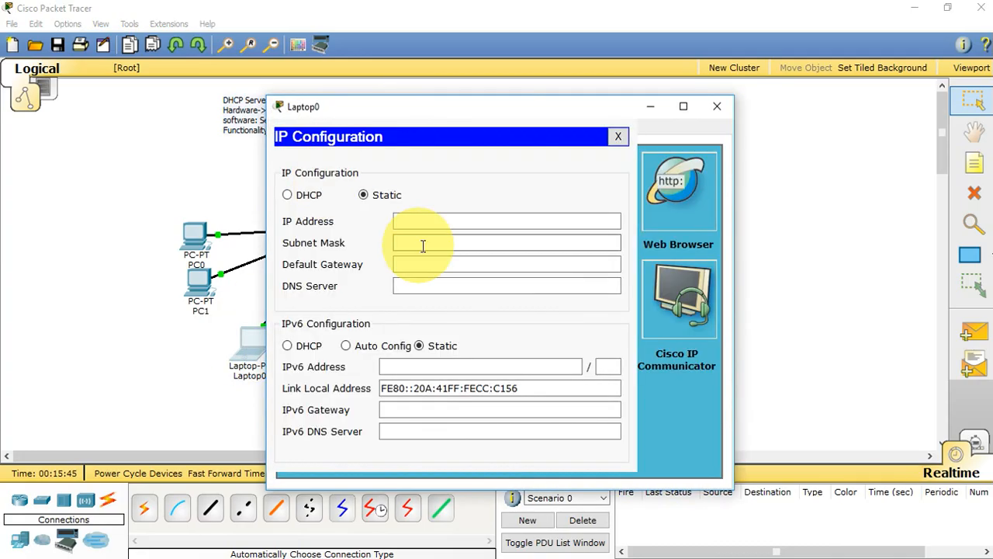
left_click(308, 197)
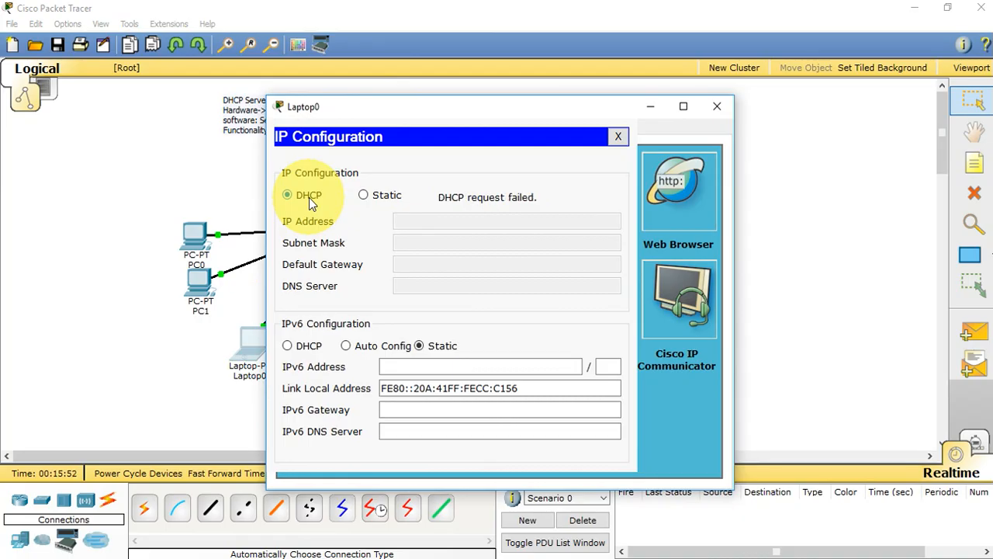
left_click(717, 106)
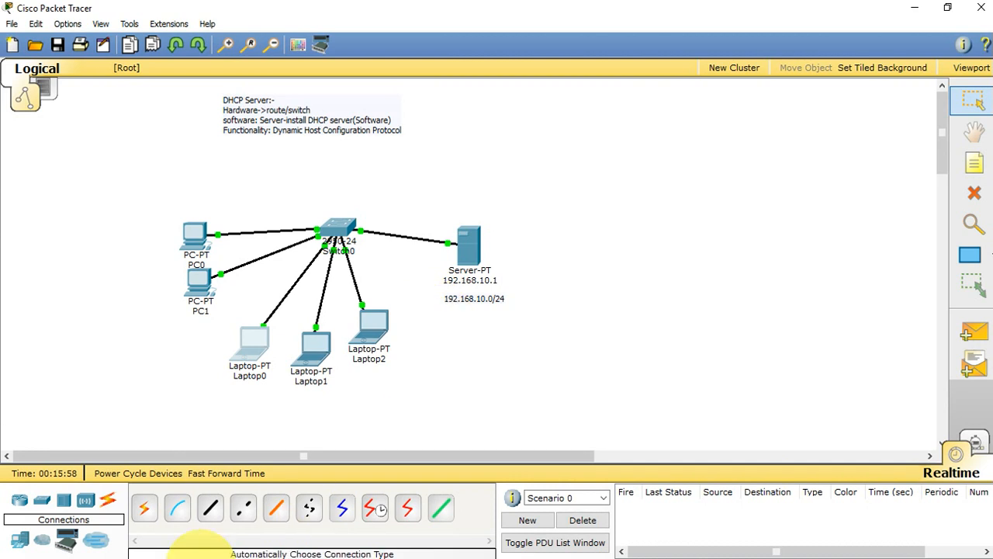
mouse_move(143, 550)
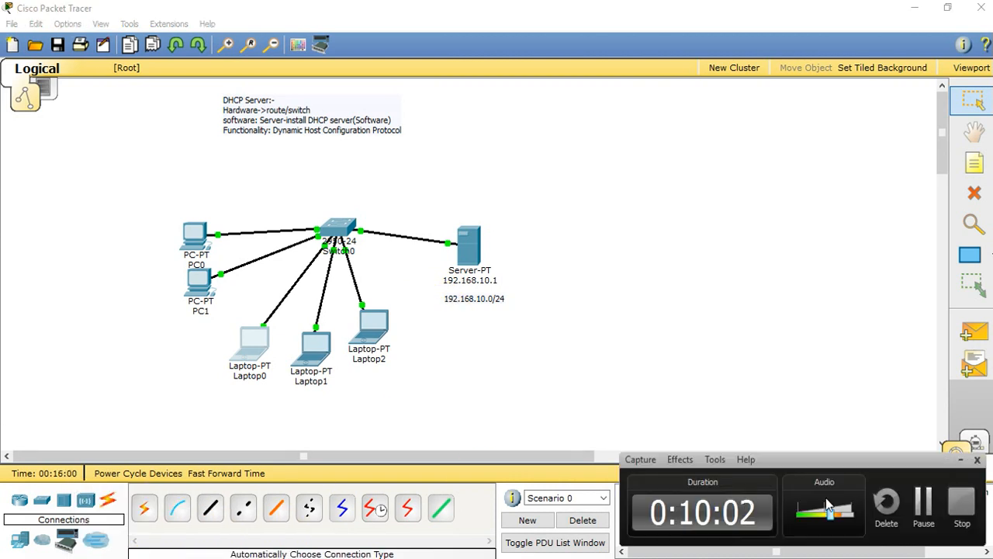
left_click(915, 500)
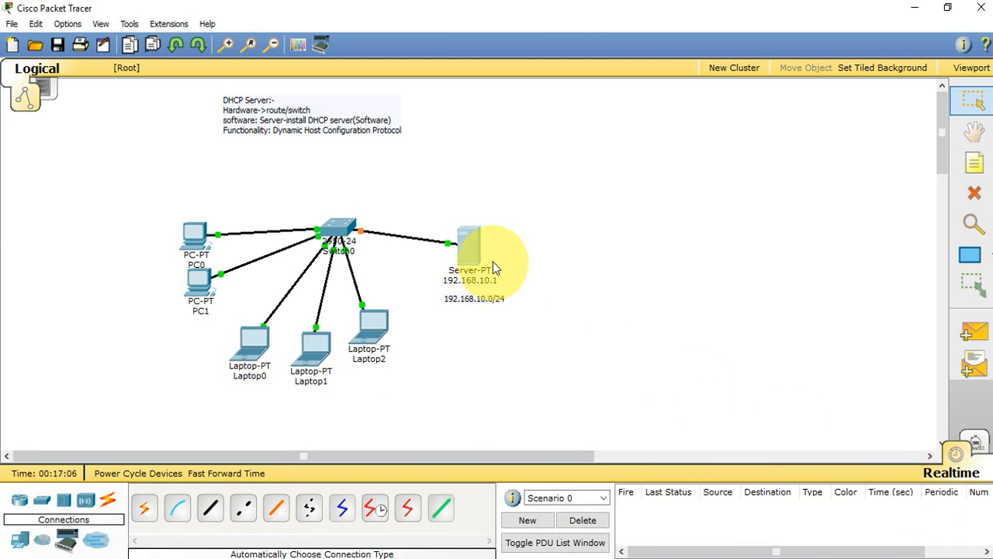
Give the server's FastEthernet0 interface the static IP address 192.168.10.1 with subnet mask 255.255.255.0.
left_click(467, 244)
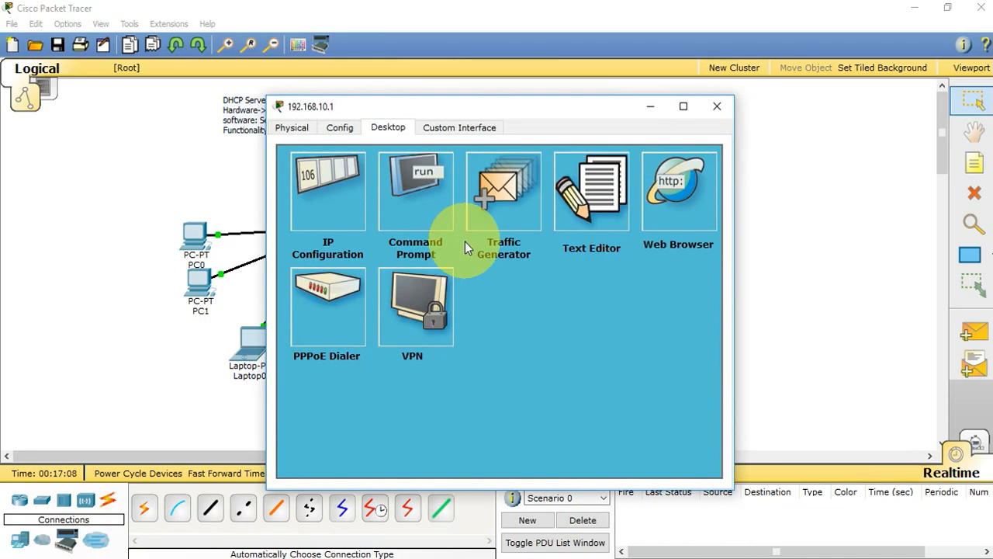
left_click(332, 187)
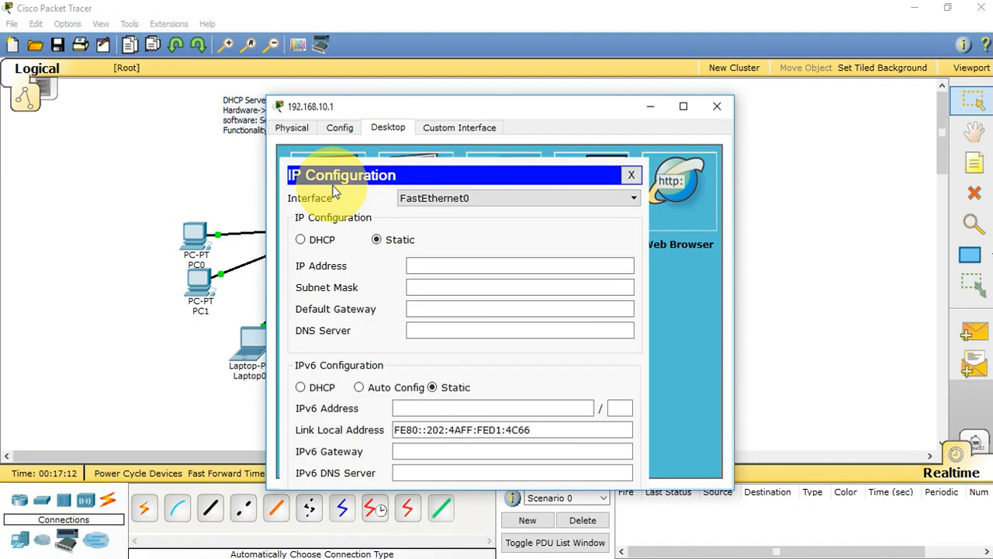
type("192.1")
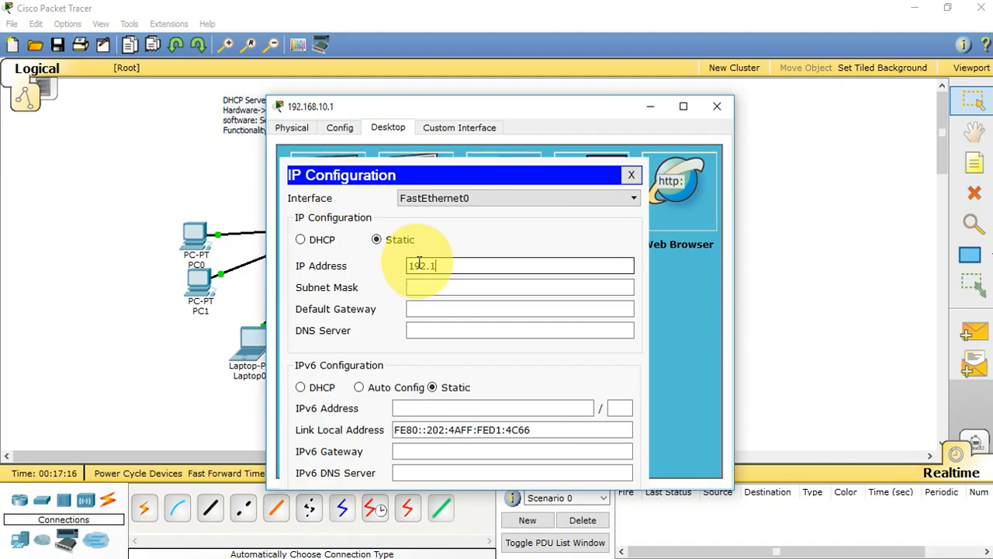
type("68.10.1")
key("Tab")
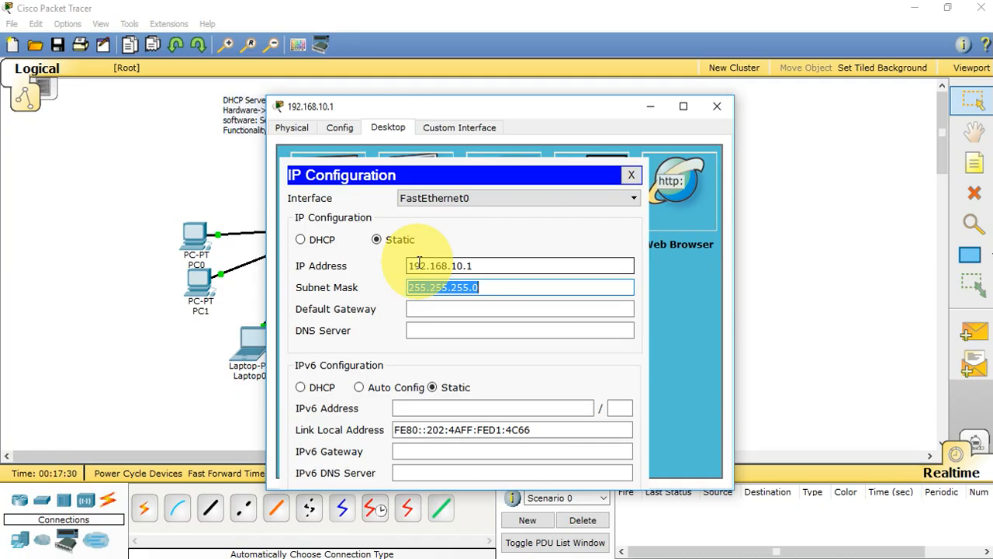
Try to set the server's default gateway to 192.168.252, then close its IP configuration.
key("Tab")
type("192.16")
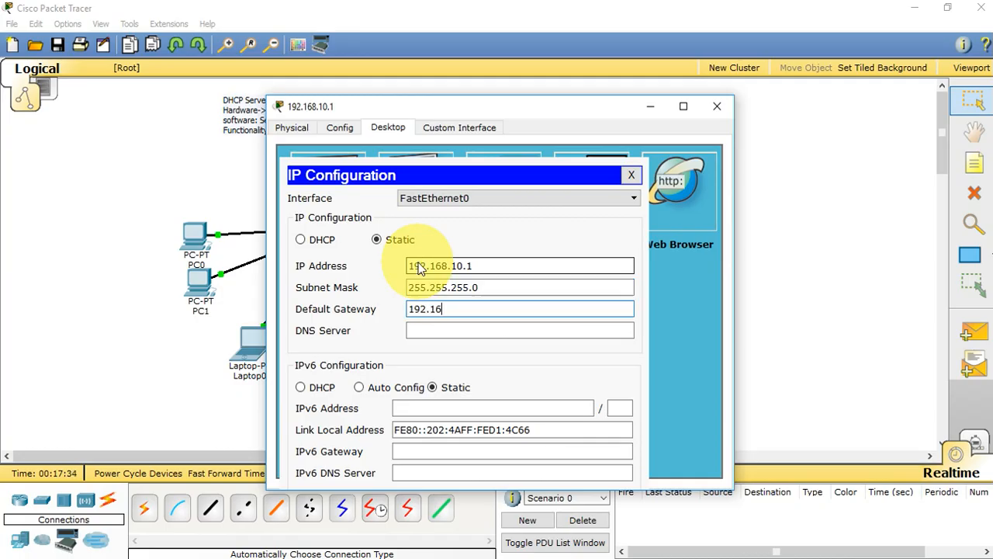
type("8.252")
key("Return")
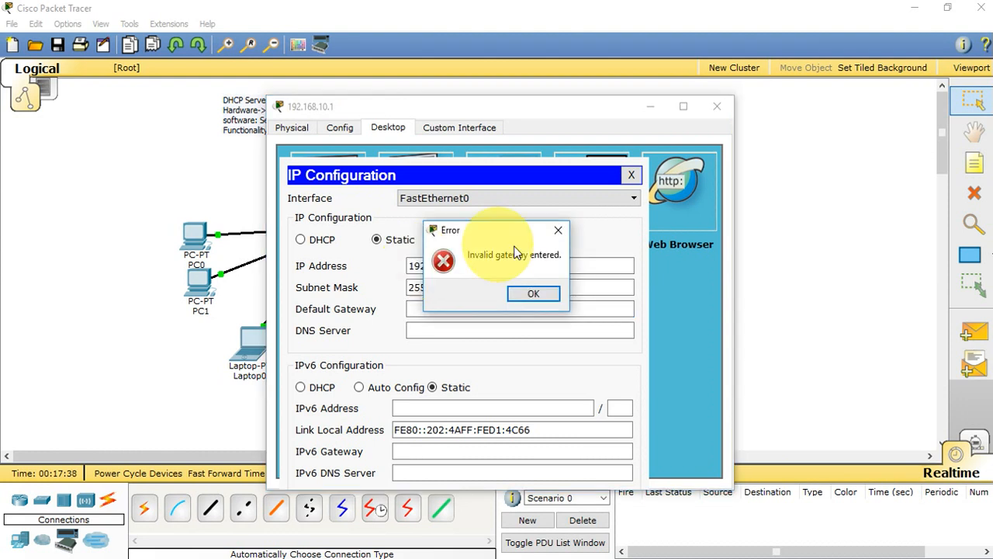
left_click(559, 232)
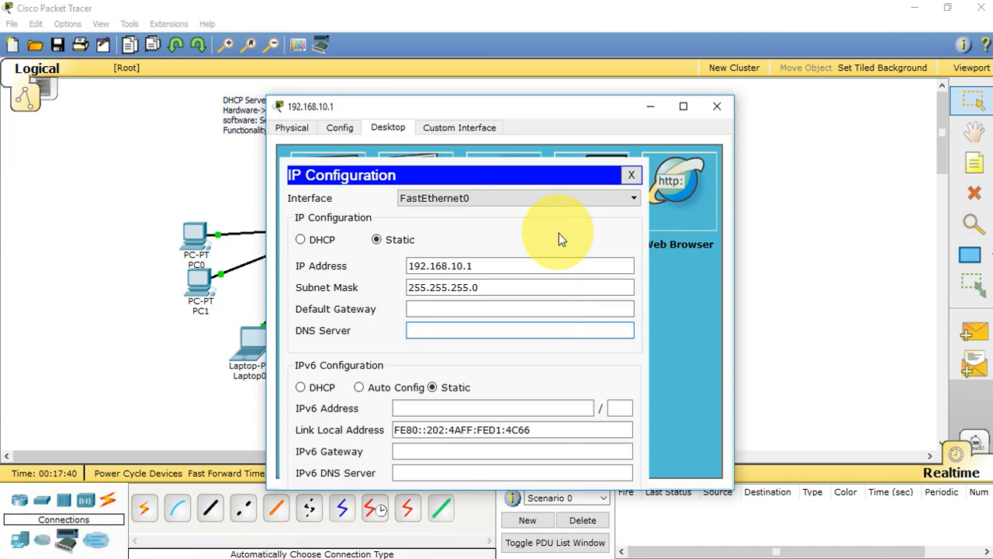
left_click(630, 175)
Check the DHCP-assigned IP settings of PC0, PC1 and Laptop0.
left_click(194, 247)
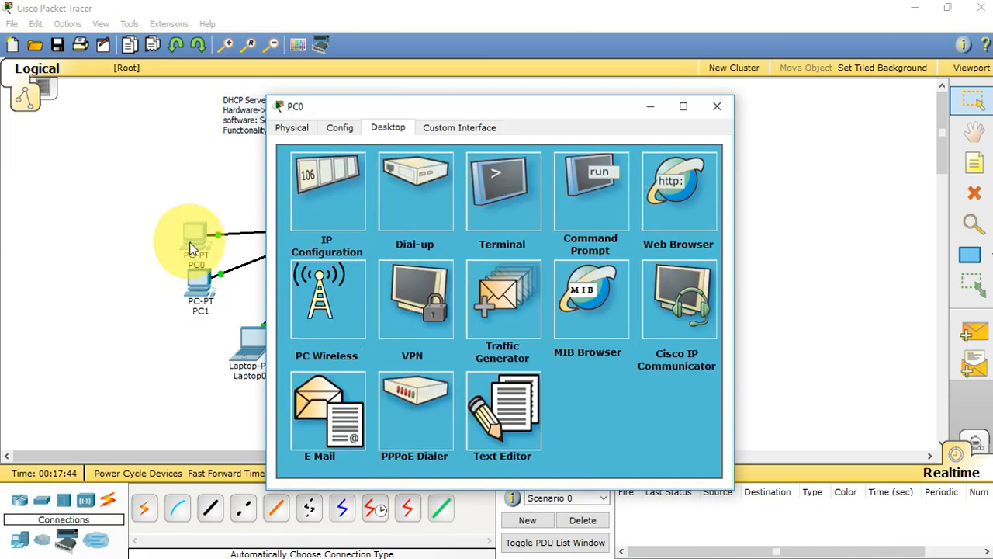
left_click(323, 173)
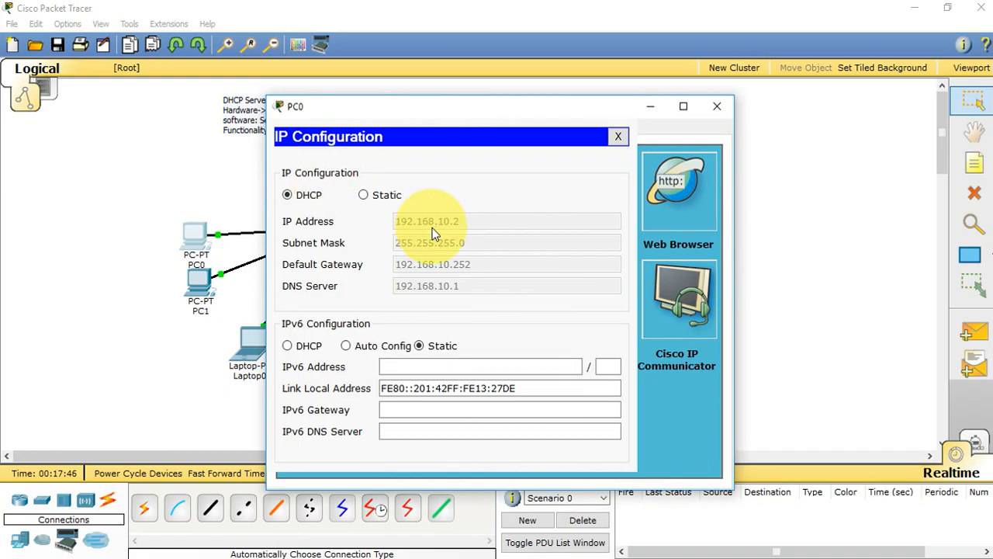
left_click(199, 291)
left_click(354, 186)
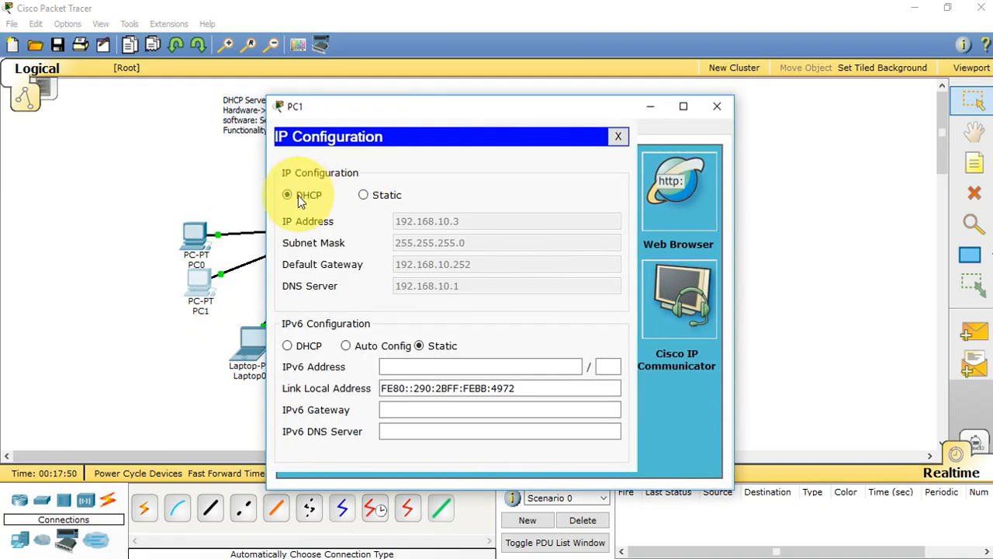
left_click(254, 345)
left_click(341, 187)
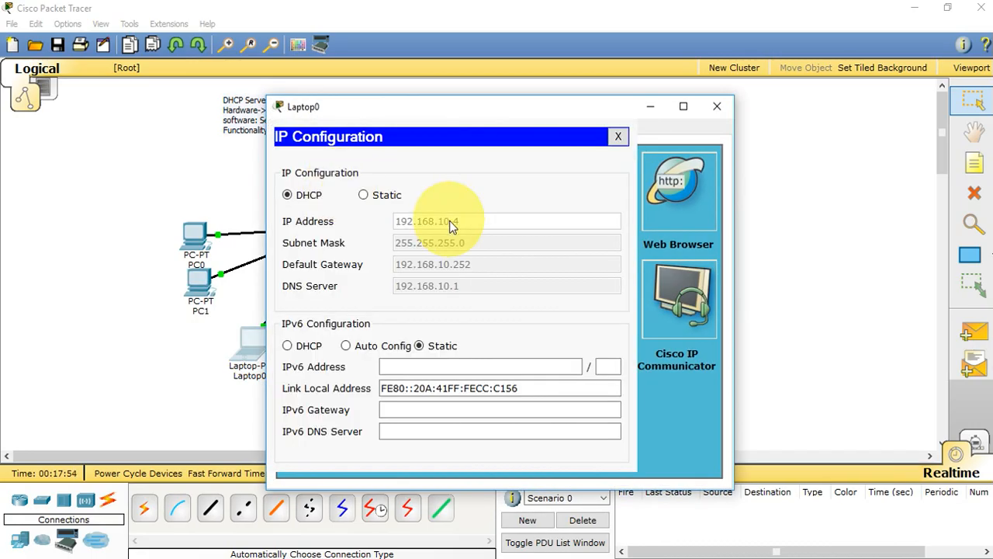
left_click(717, 107)
Switch Laptop1's IP configuration from Static to DHCP to request an address, then close its window.
left_click(313, 348)
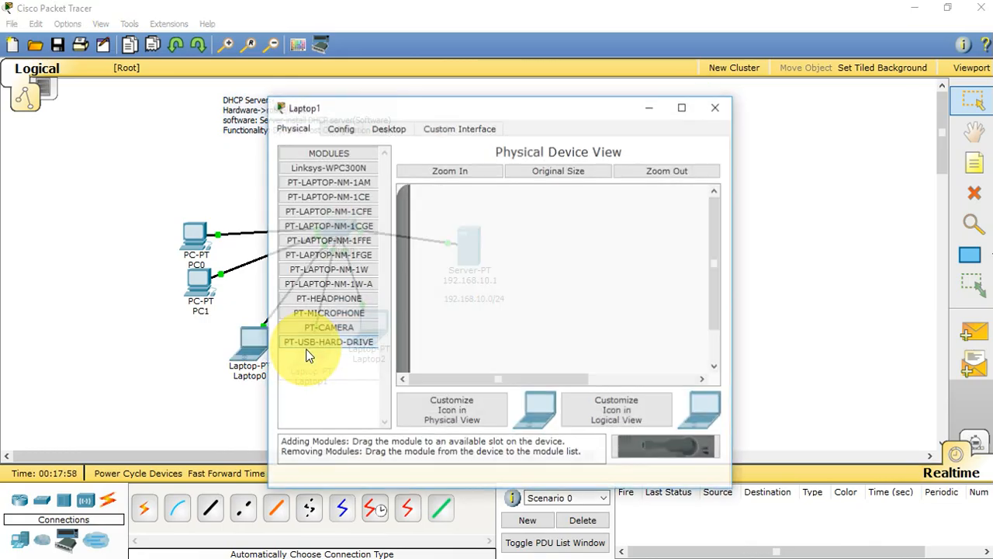
left_click(388, 128)
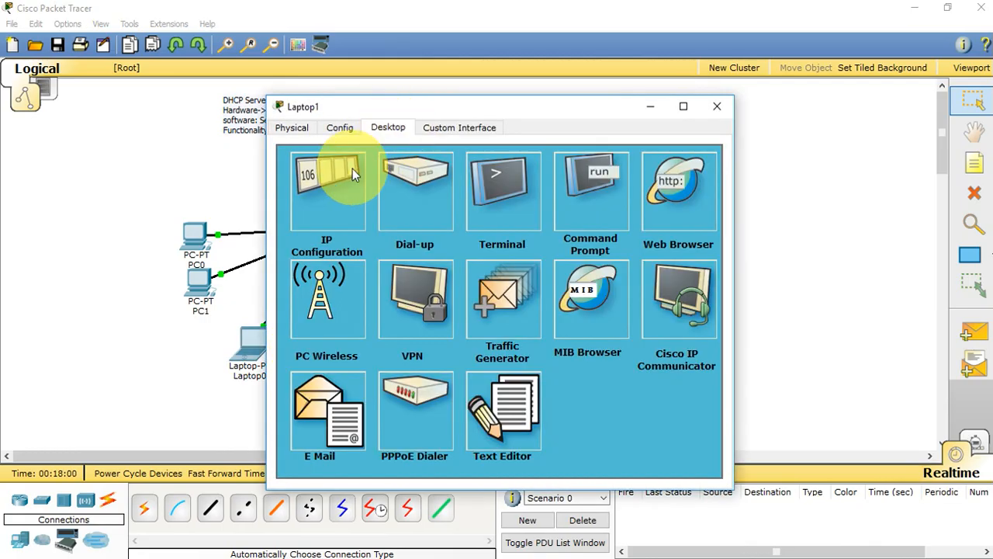
left_click(351, 174)
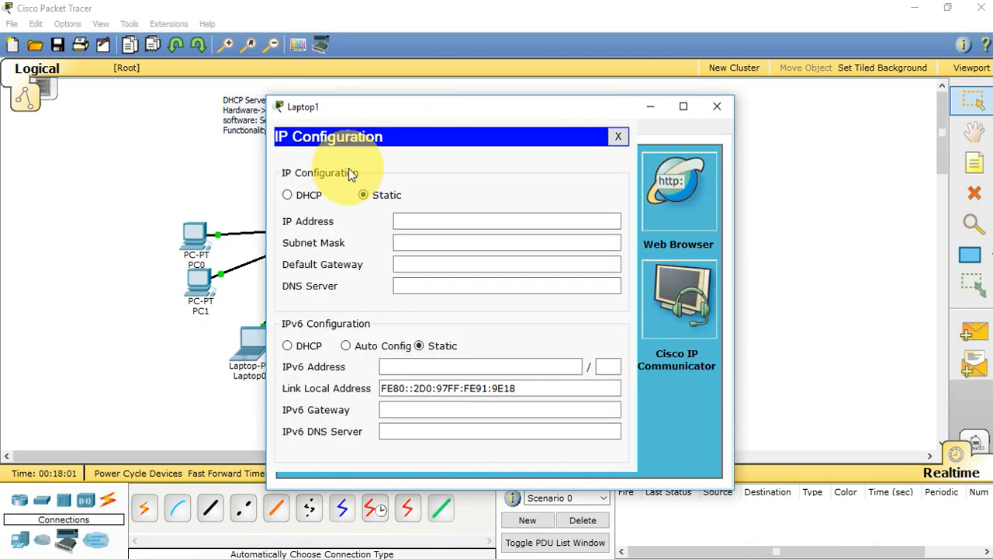
left_click(301, 201)
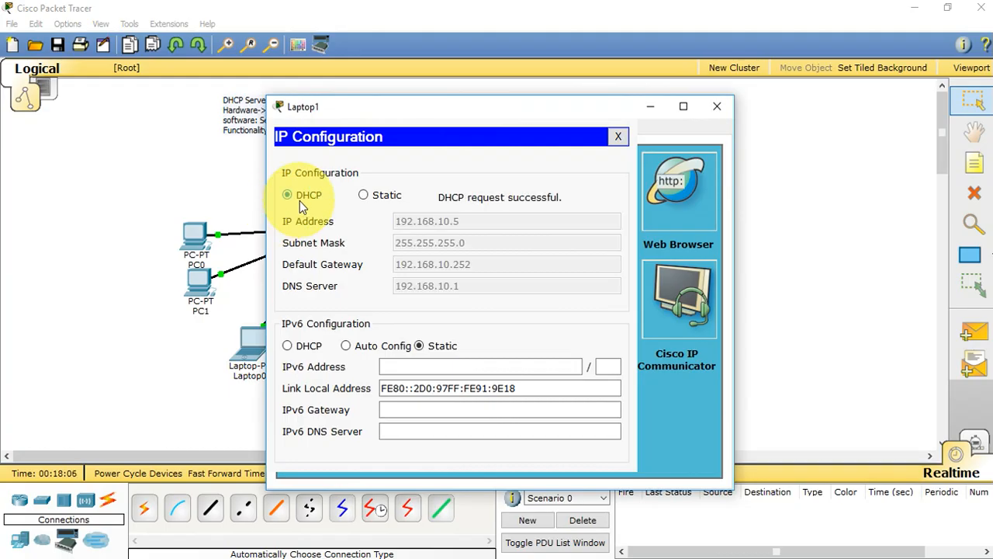
left_click(717, 107)
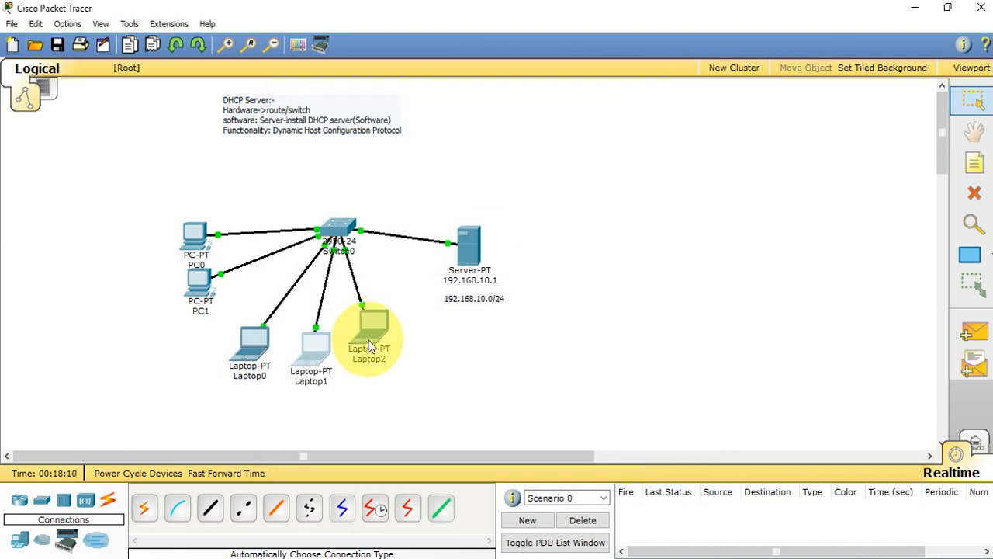
Set Laptop2 to obtain its IP settings through DHCP instead of Static and close its configuration.
left_click(370, 349)
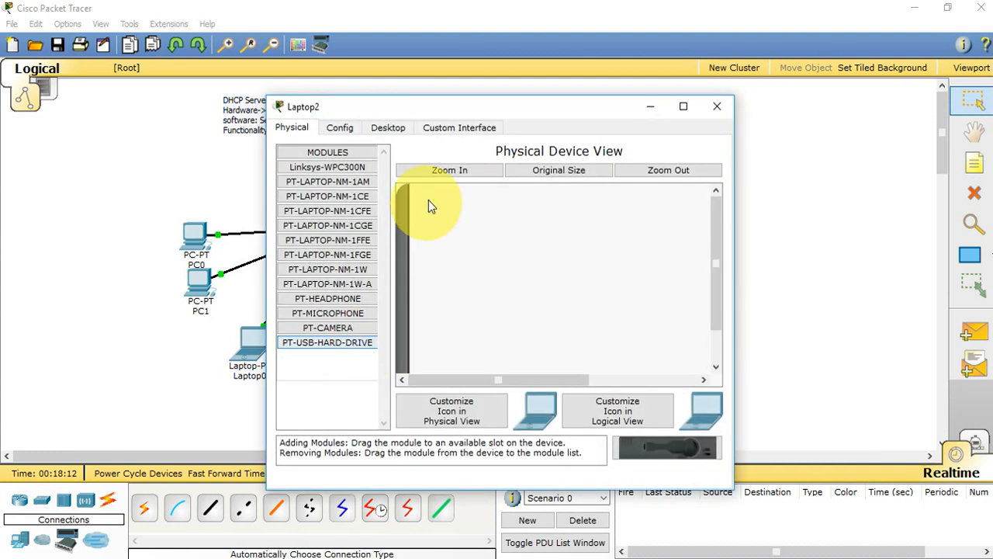
left_click(391, 129)
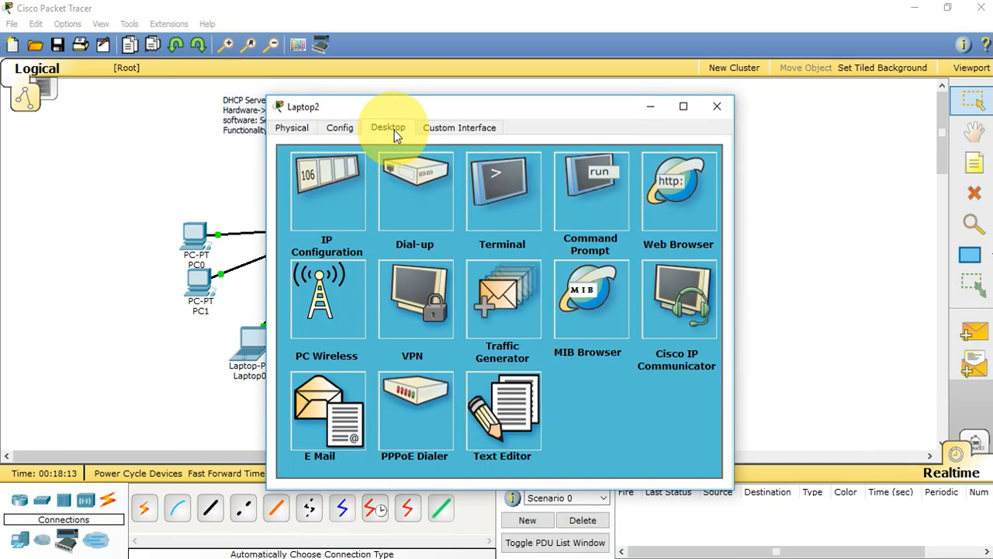
left_click(324, 167)
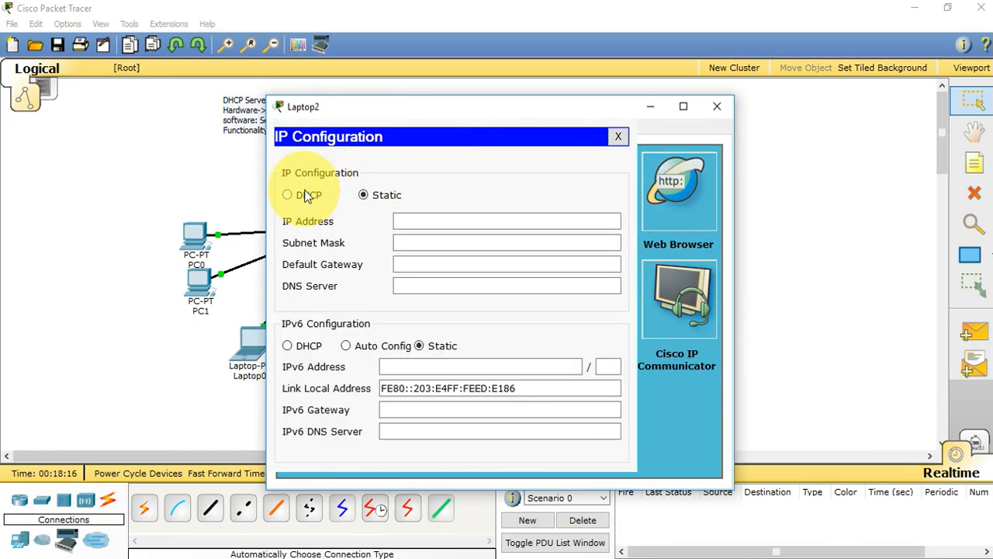
left_click(306, 195)
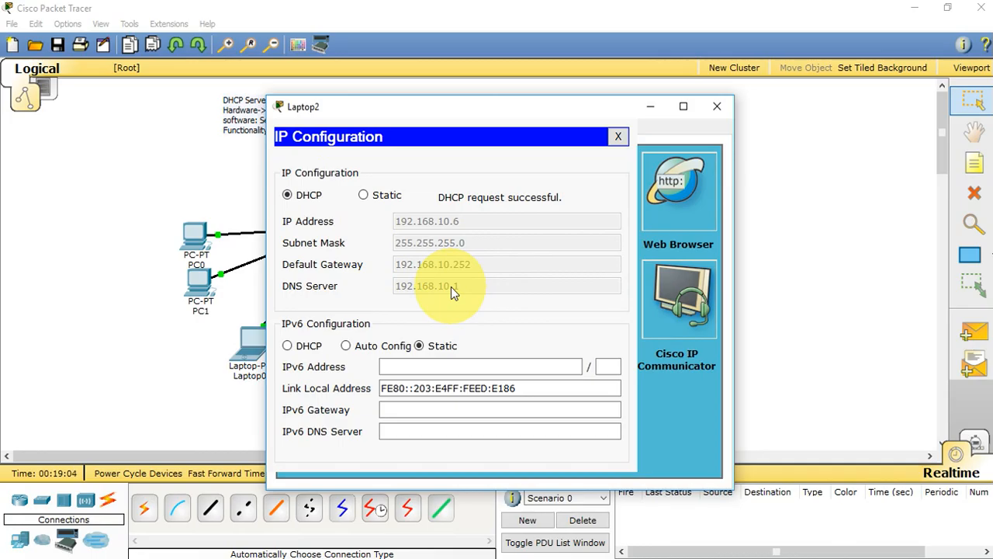
left_click(716, 107)
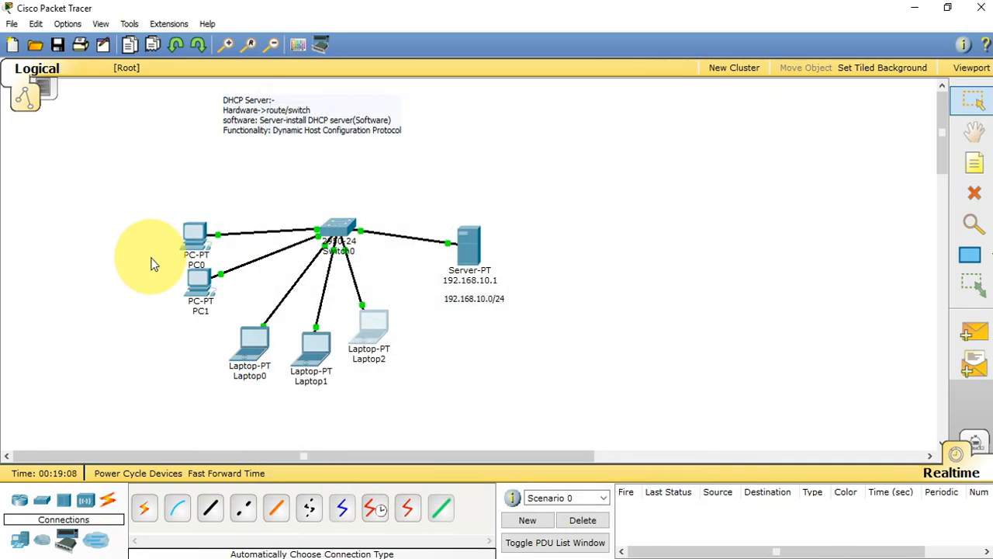
Move PC0 slightly upward, away from PC1, and shift the server slightly closer to the switch.
left_click_drag(194, 241, 198, 221)
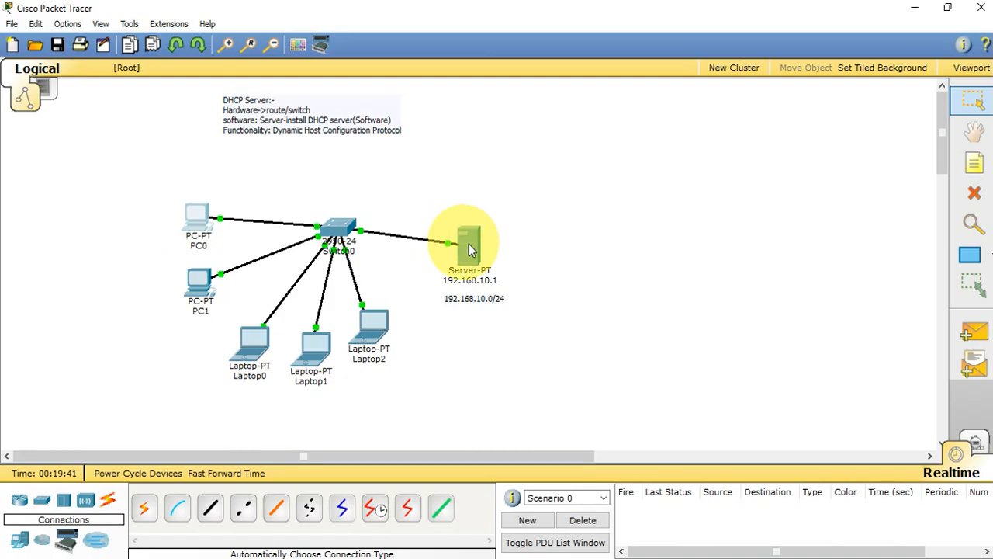
mouse_move(474, 250)
left_mouse_down()
mouse_move(481, 191)
mouse_move(464, 249)
left_mouse_up()
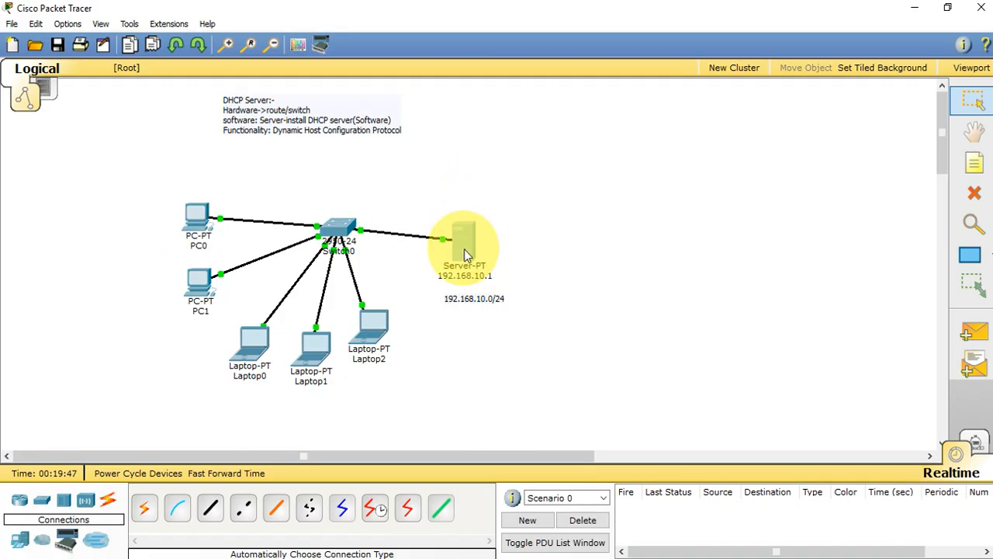
Turn on the DNS service on the server.
left_click(464, 249)
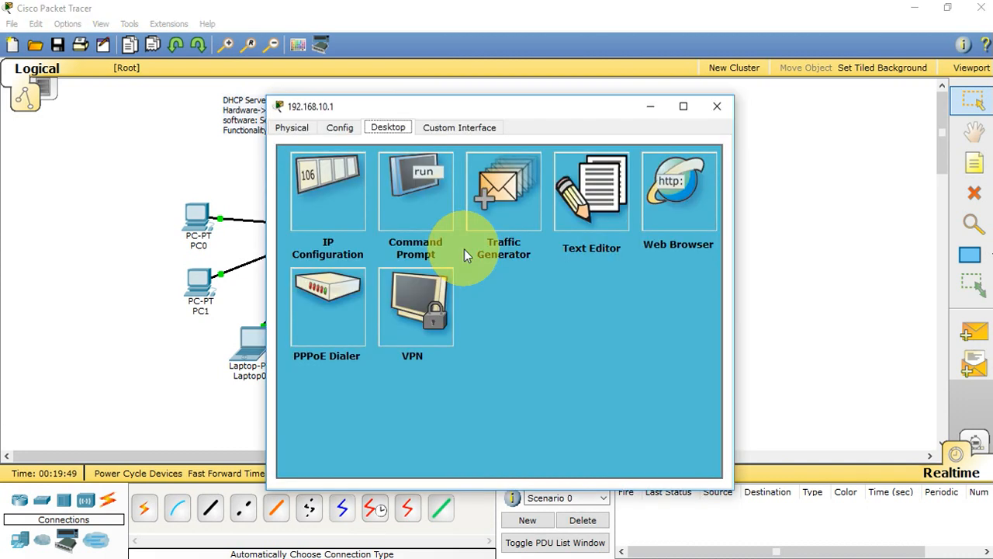
left_click(346, 128)
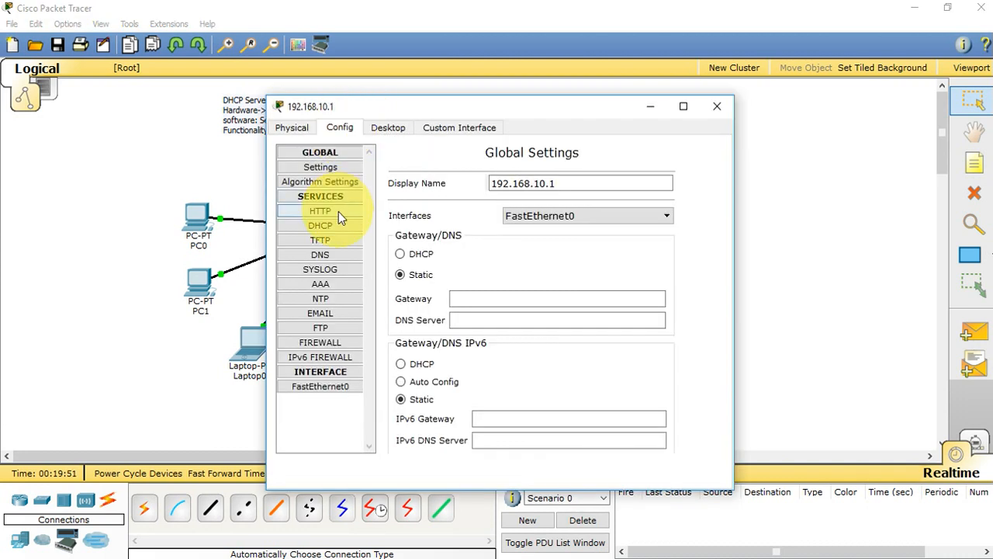
left_click(325, 255)
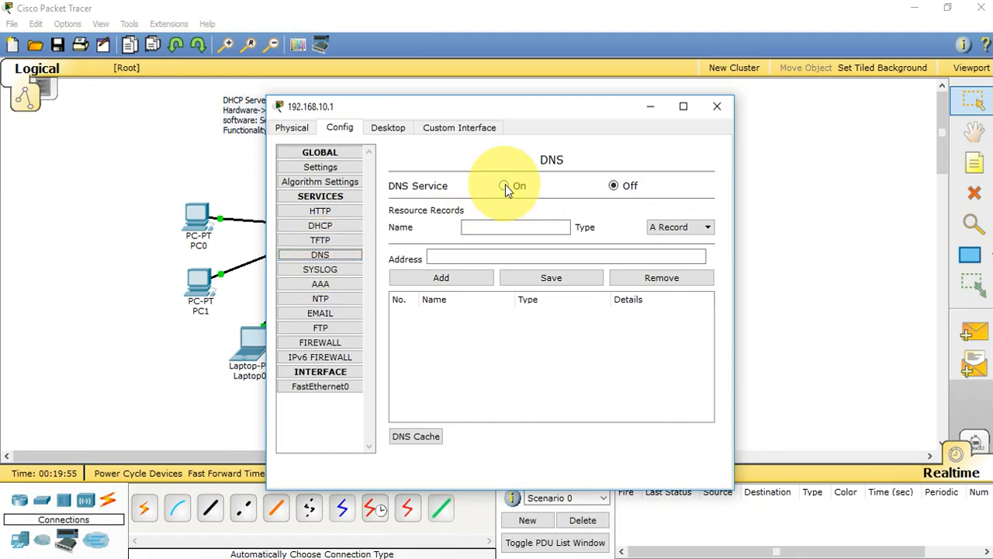
left_click(505, 186)
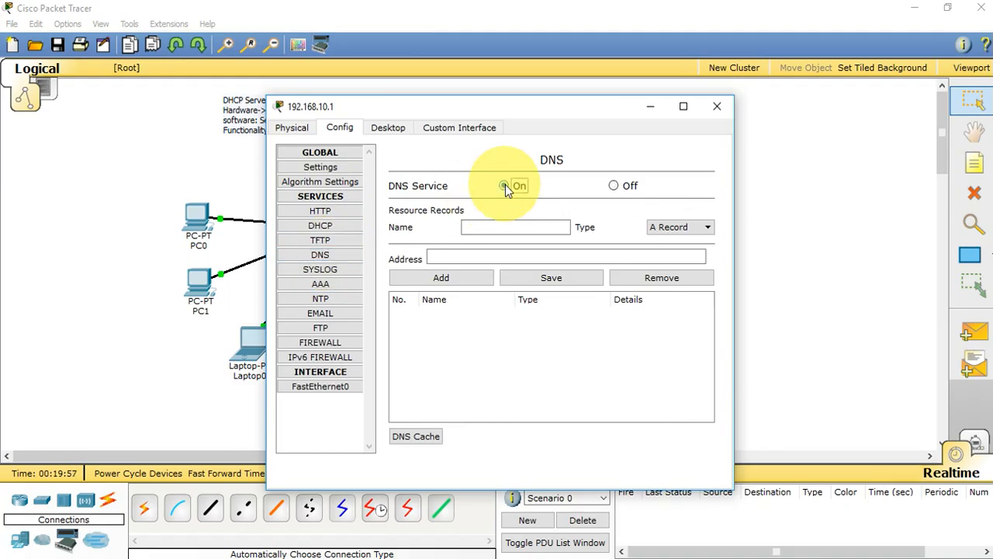
left_click(505, 227)
type("www")
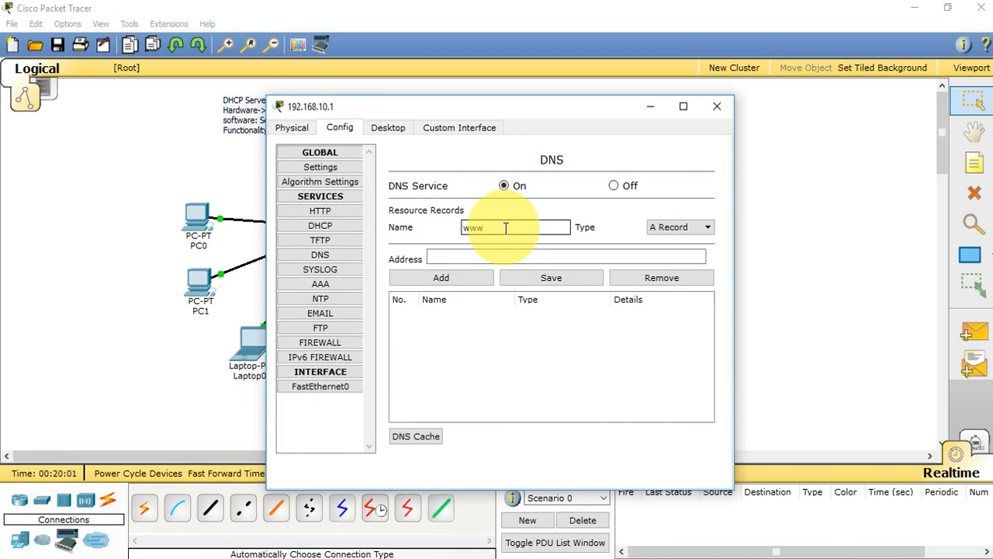
type(".gpgclkl.edu.pk")
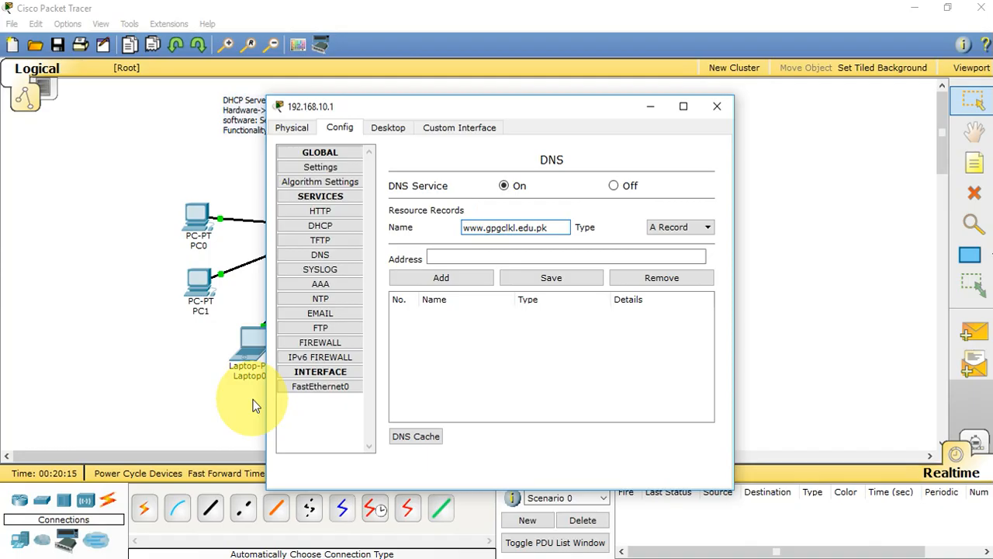
left_click(469, 258)
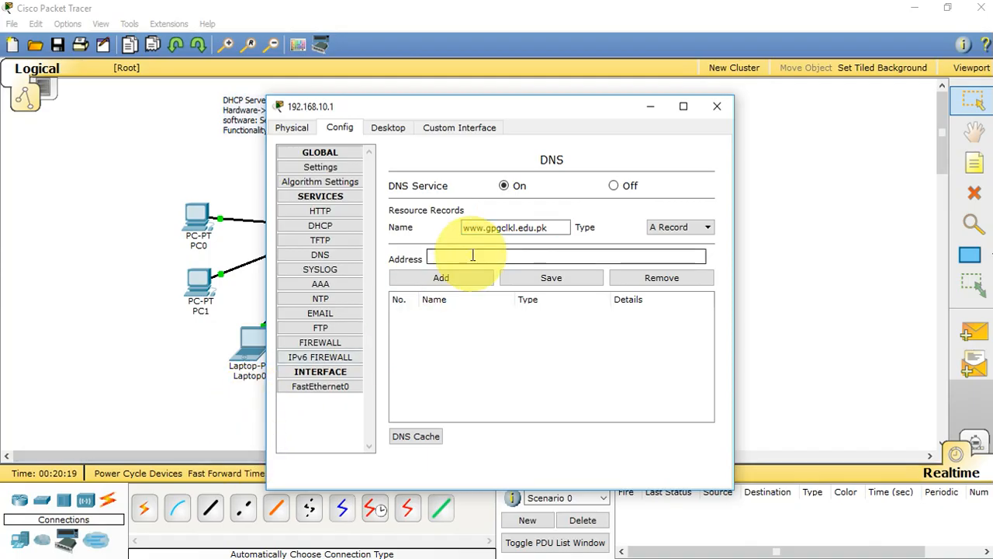
type("192.168.10.1")
left_click(442, 279)
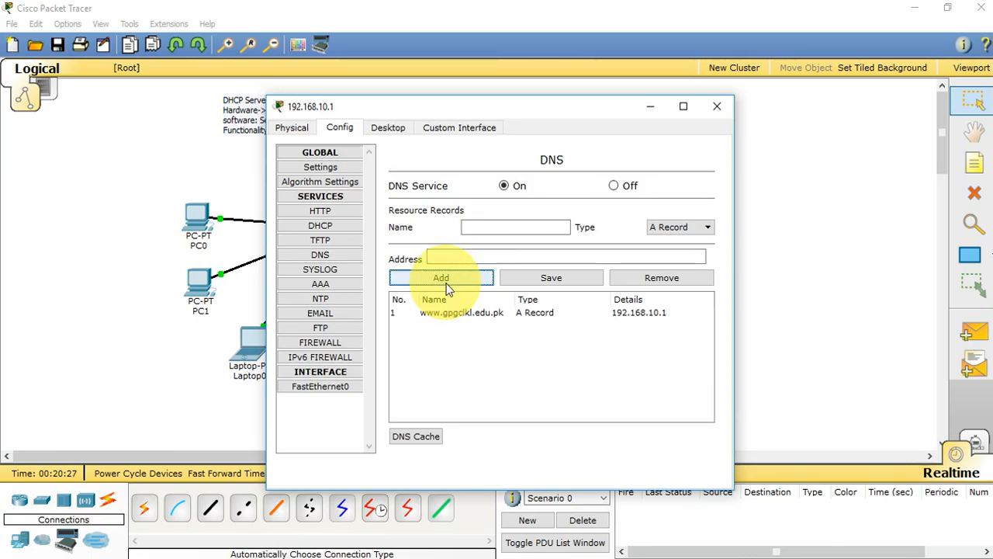
left_click(715, 109)
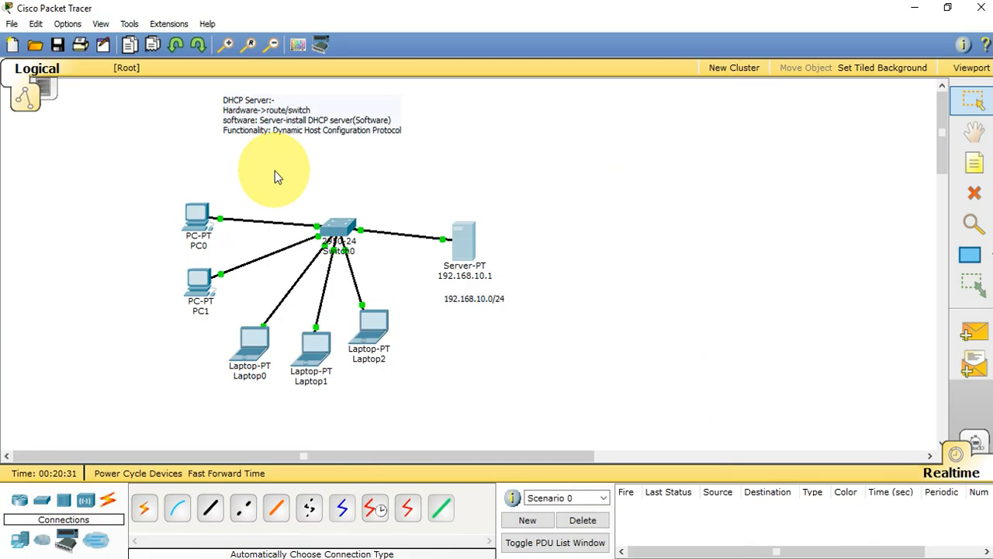
Ping the server at 192.168.10.1 from PC0's Command Prompt to test connectivity, then close the prompt.
left_click(194, 220)
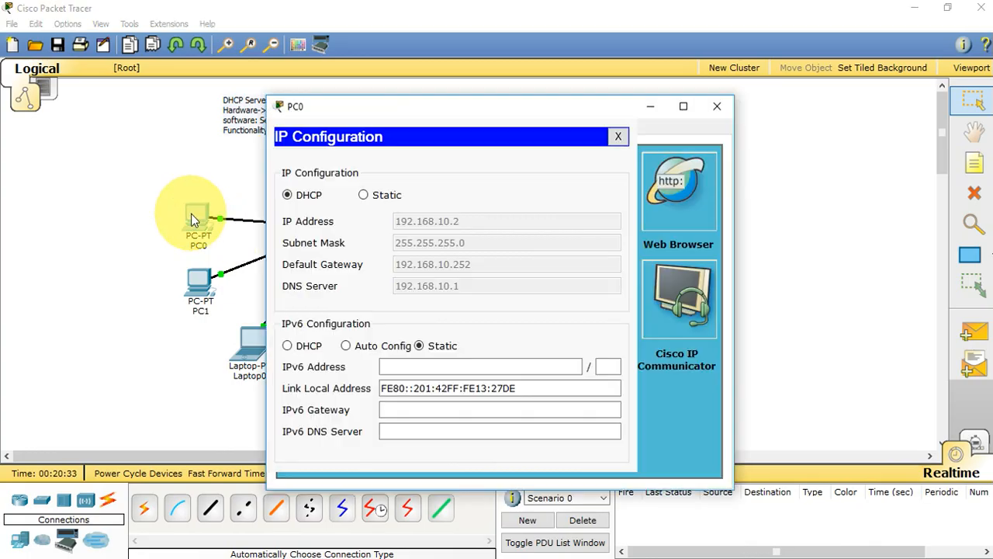
left_click(618, 136)
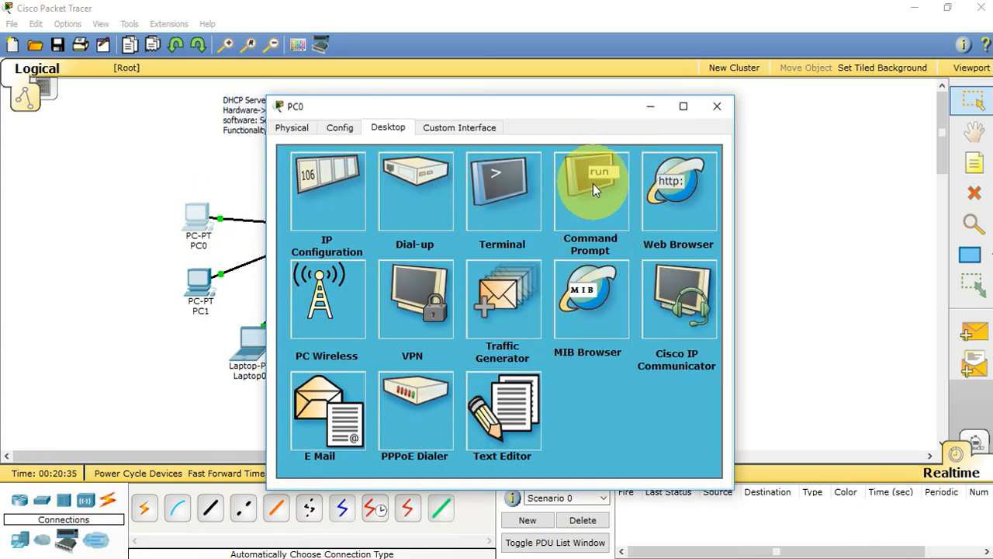
left_click(591, 186)
type("p")
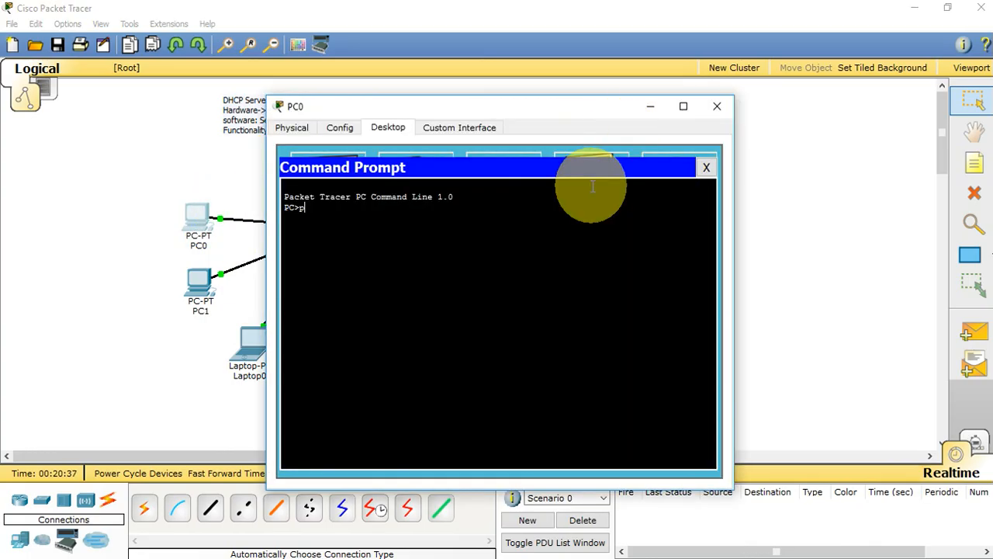
type("ing 192.168.10.1")
key("Return")
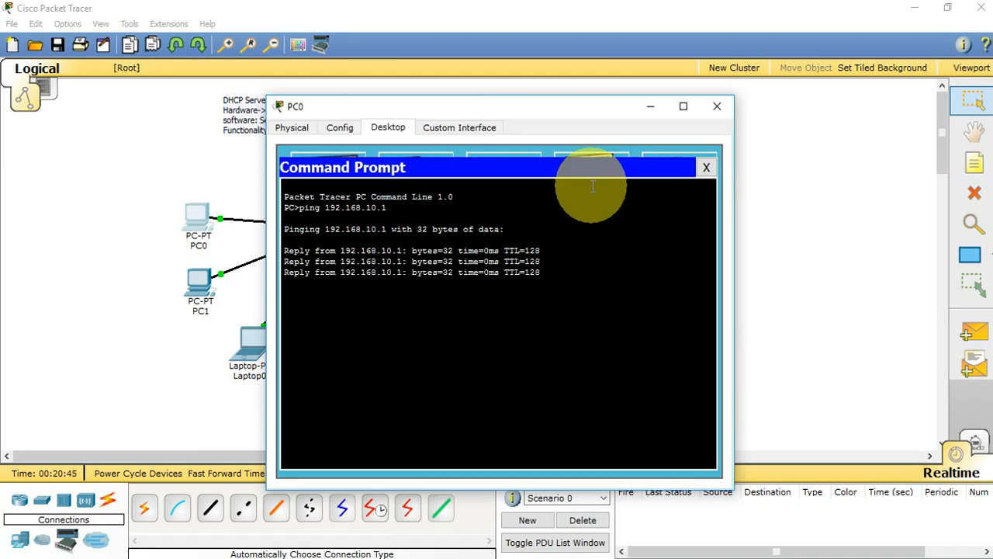
left_click(705, 167)
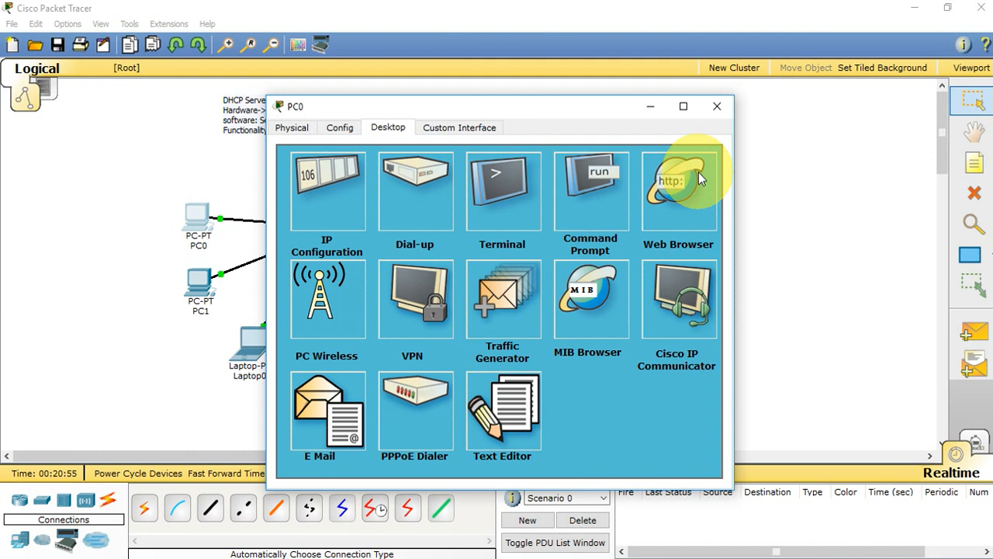
left_click(699, 179)
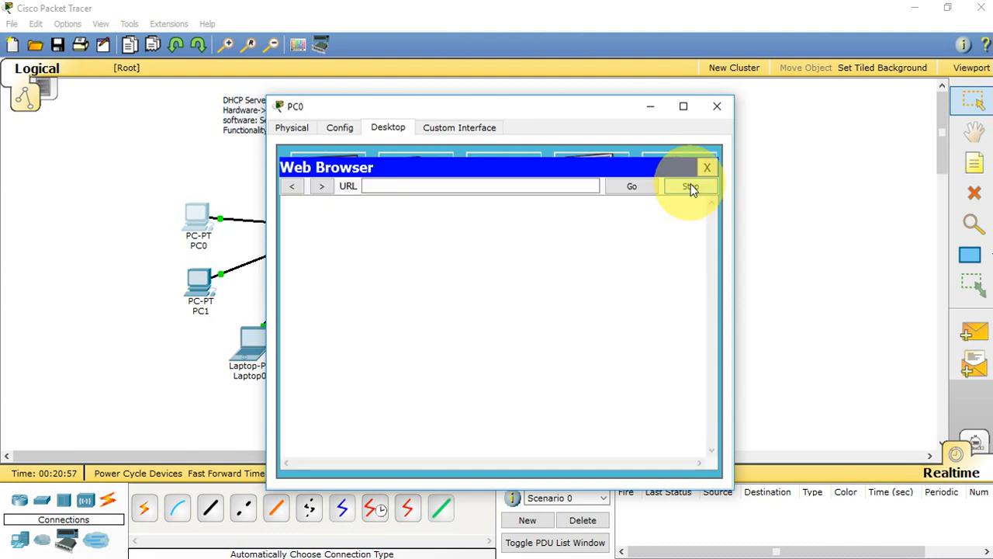
left_click(427, 187)
type("w")
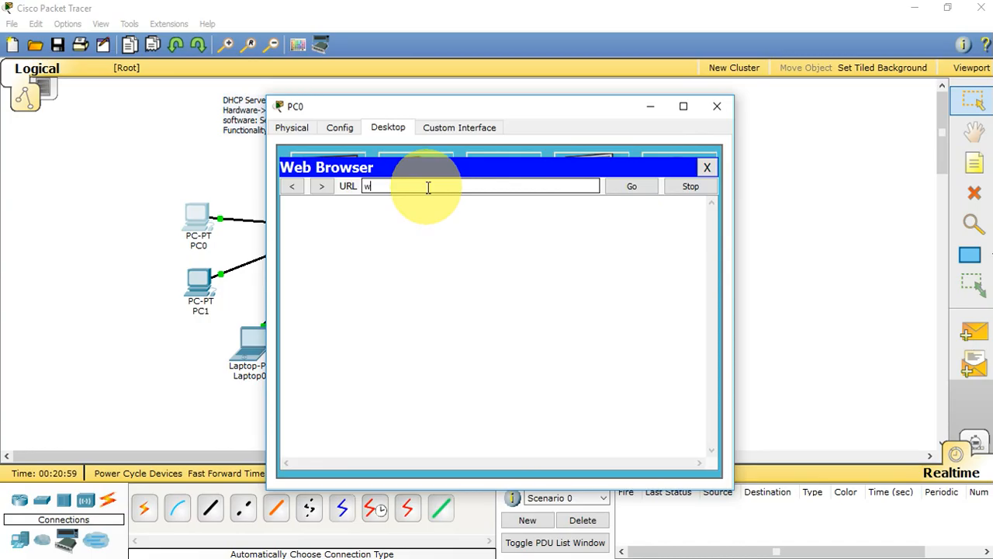
type("ww.gpgckl.edu.pk")
key("Return")
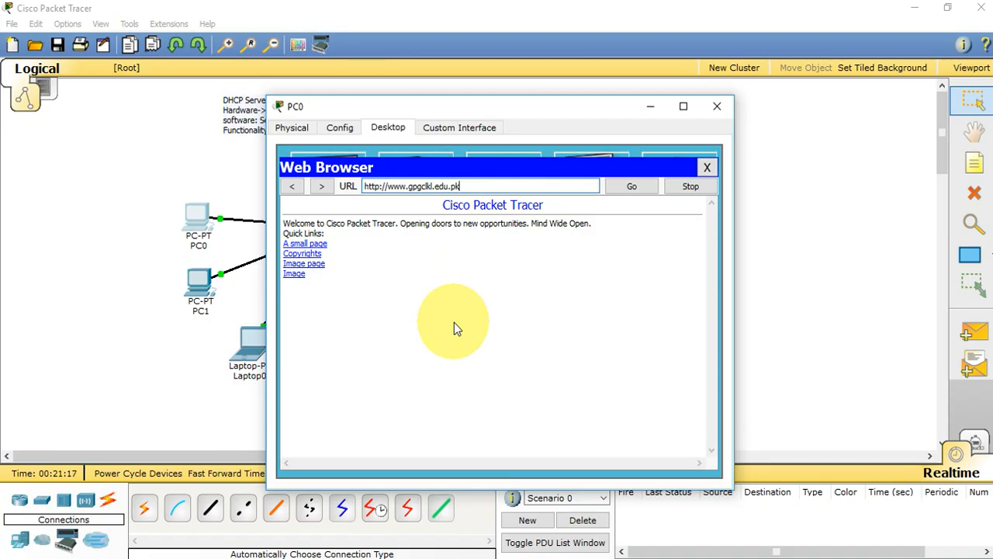
Browse the site's small page and Copyrights page through the quick links, then return to the index page.
left_click(304, 244)
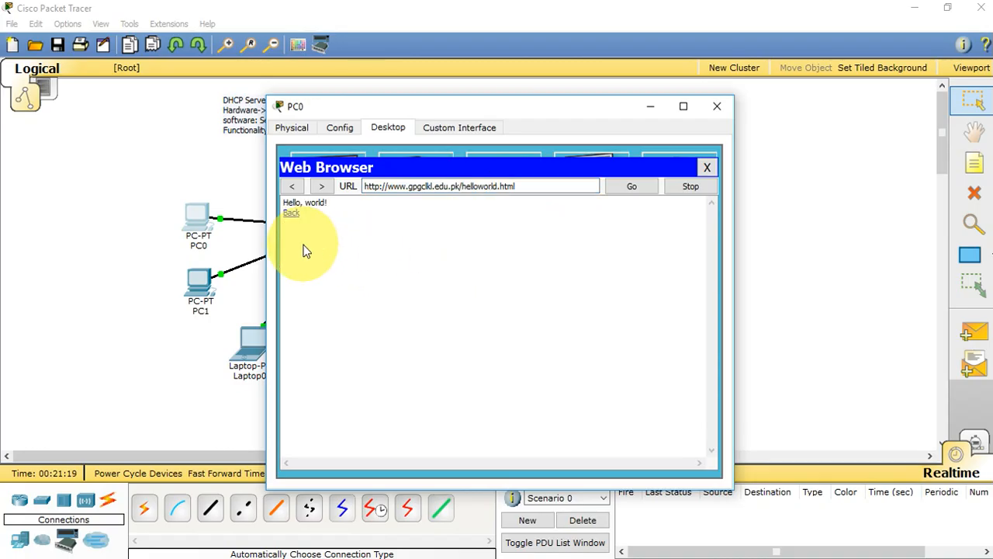
left_click(292, 214)
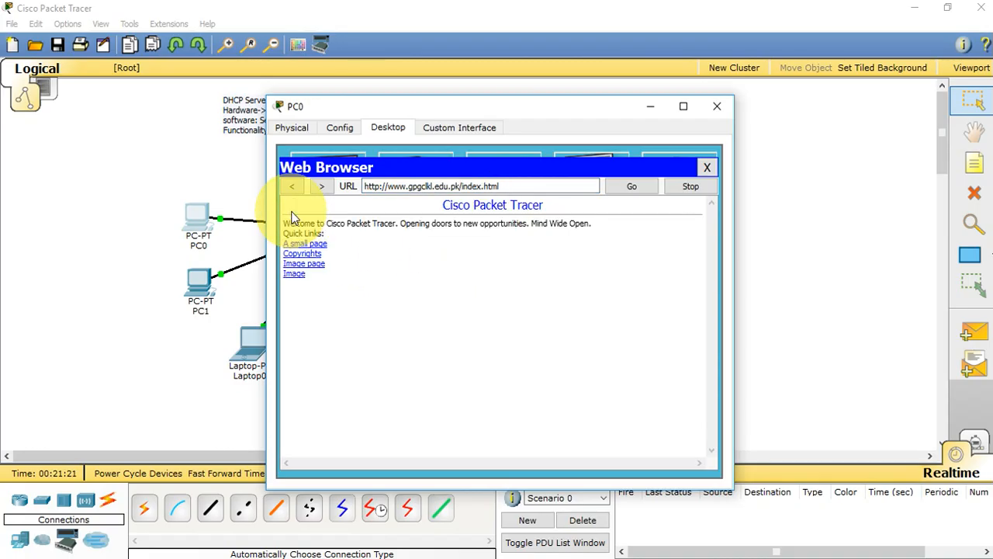
left_click(303, 253)
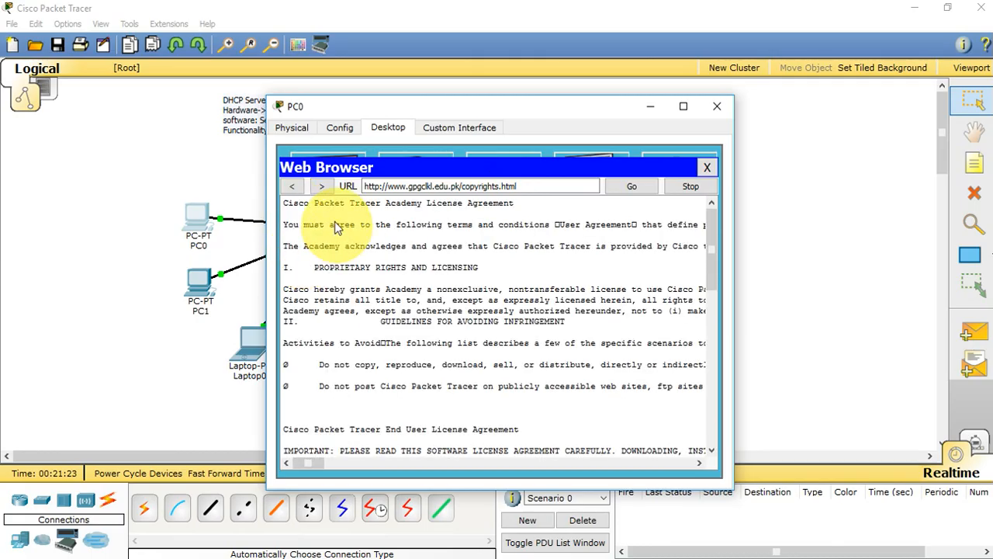
left_click(692, 187)
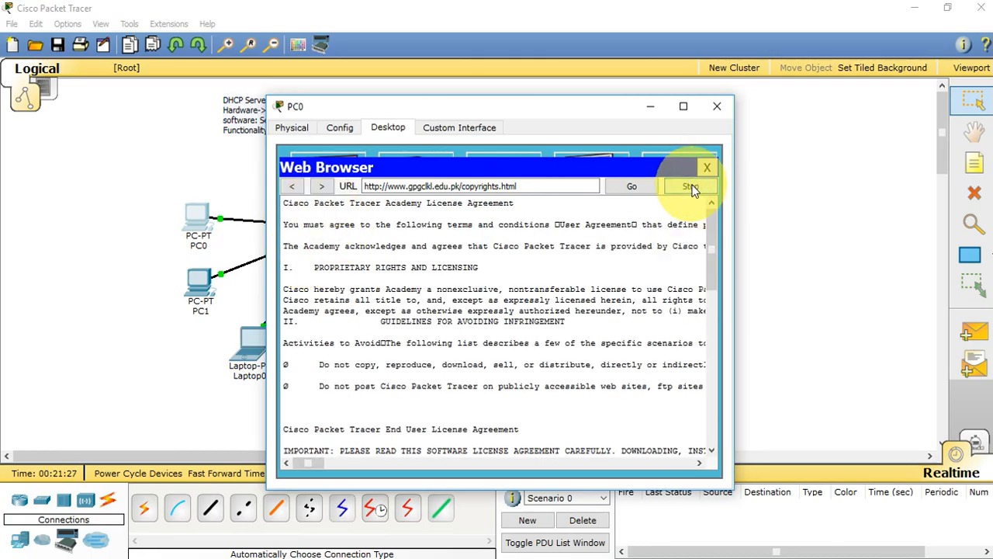
left_click(635, 188)
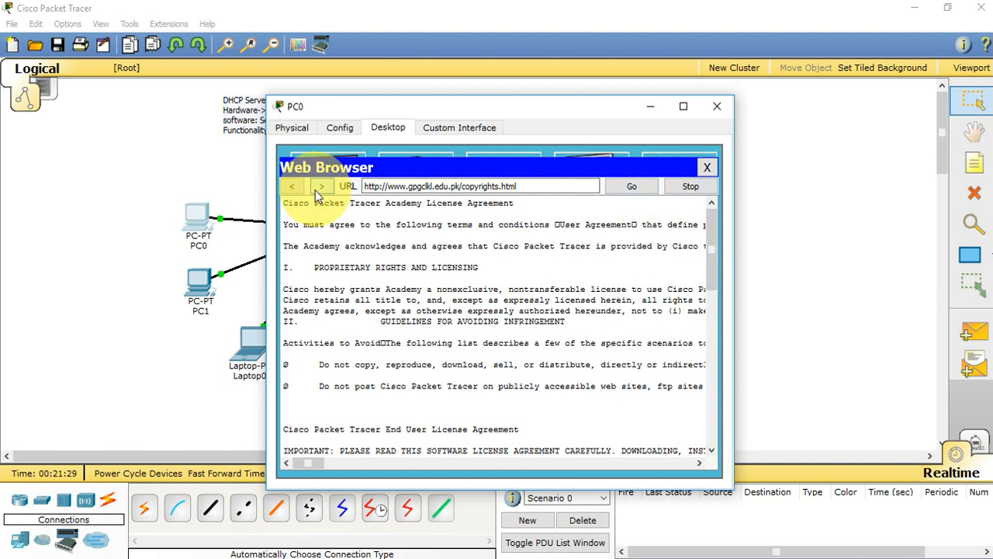
left_click(293, 188)
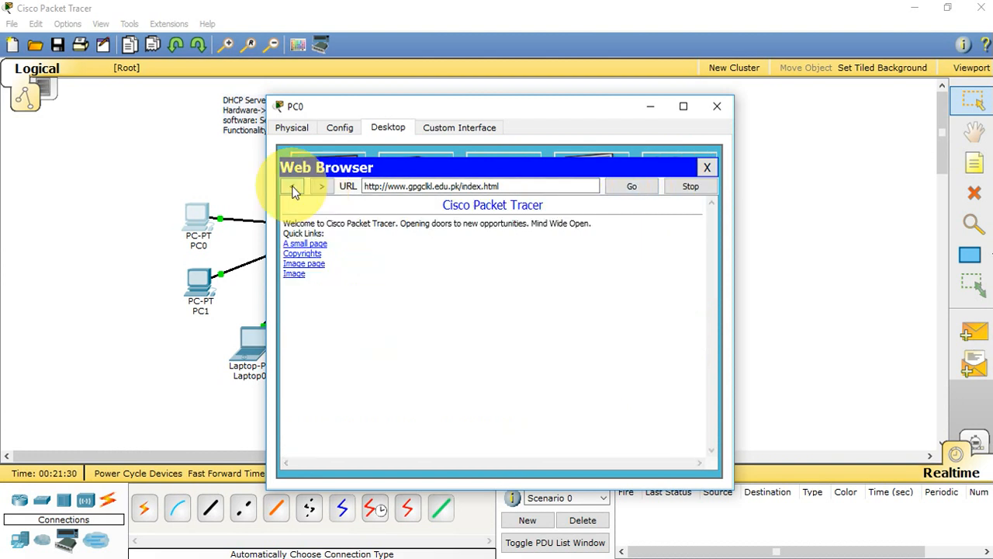
View the site's Image page through its quick link, then close PC0's window.
left_click(309, 265)
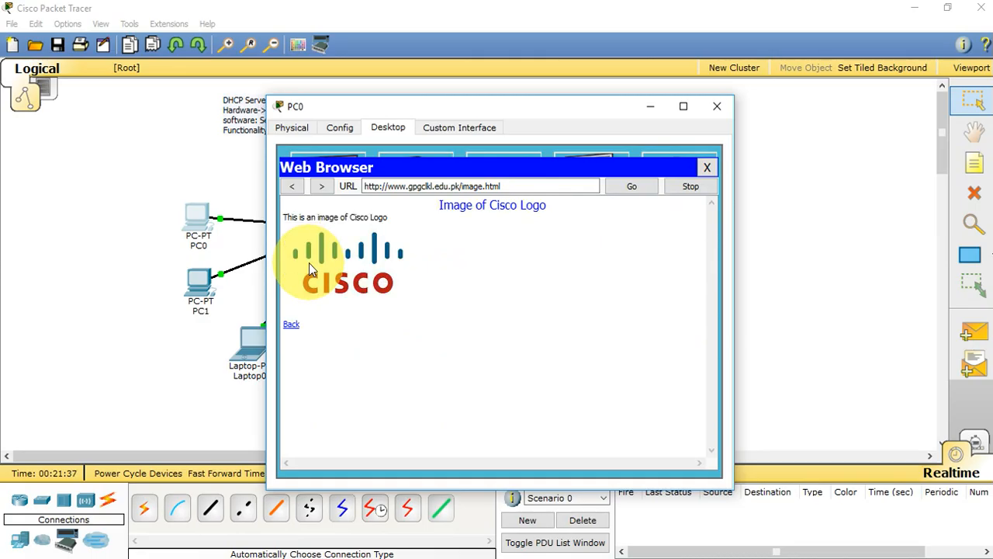
left_click(717, 106)
Turn off the DNS service on the server 192.168.10.1, then close its window.
left_click(466, 237)
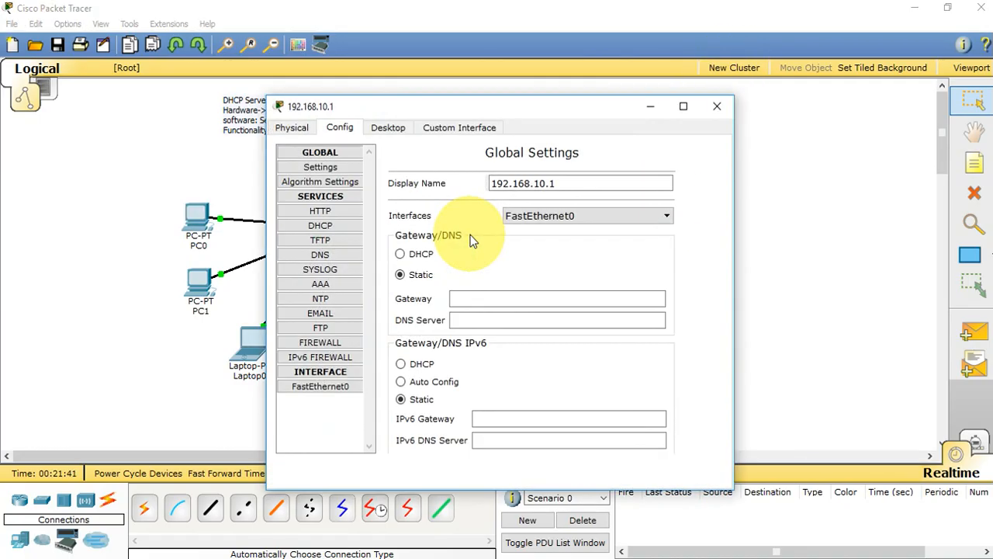
left_click(330, 254)
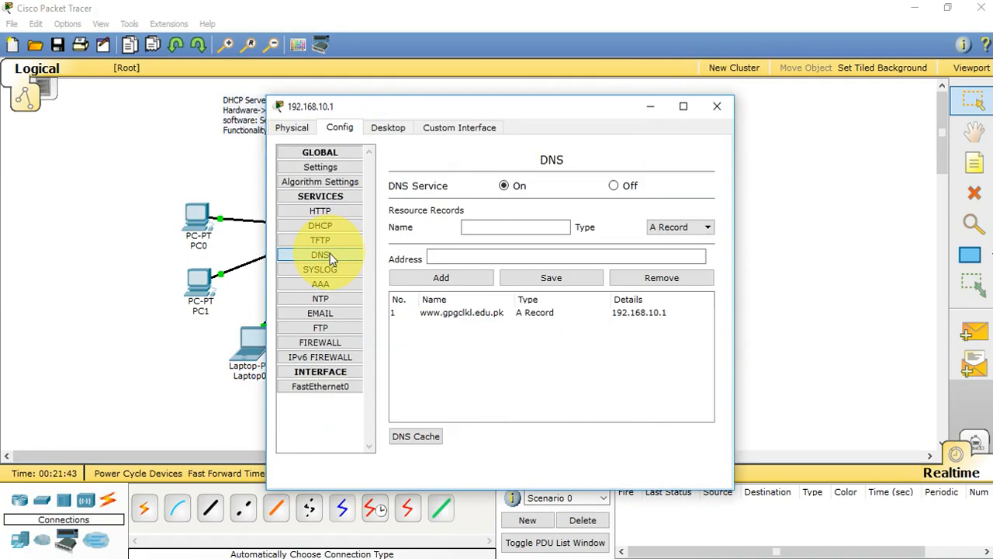
left_click(614, 187)
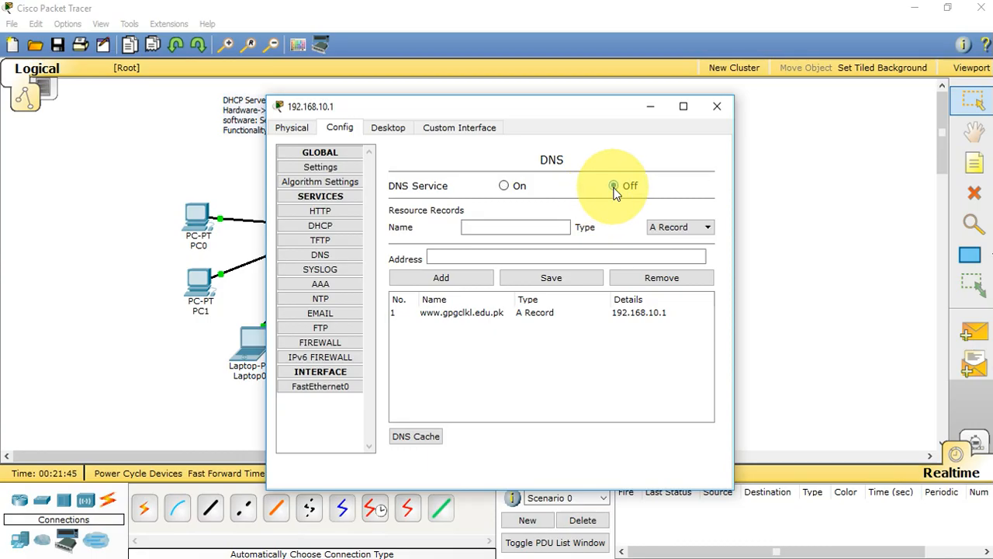
left_click(720, 107)
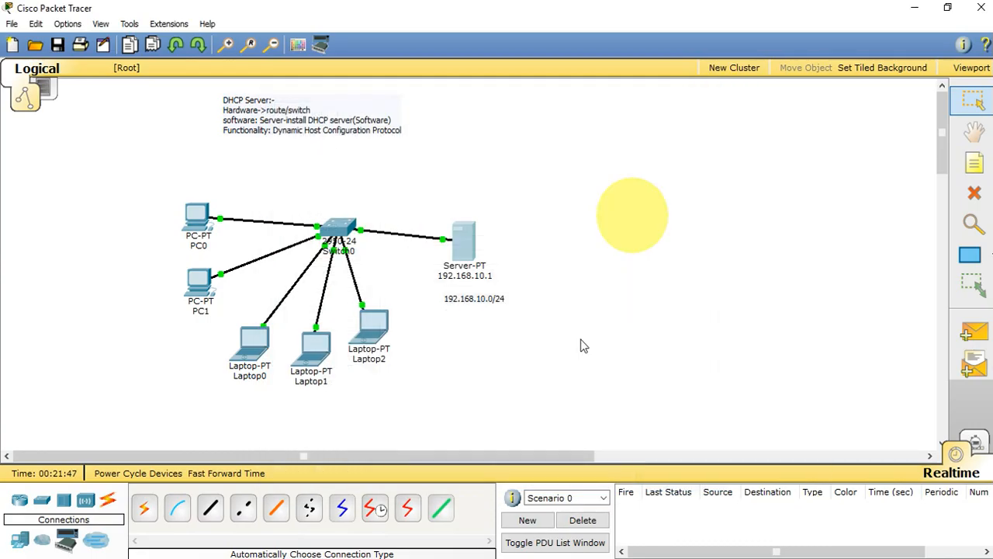
left_click(248, 345)
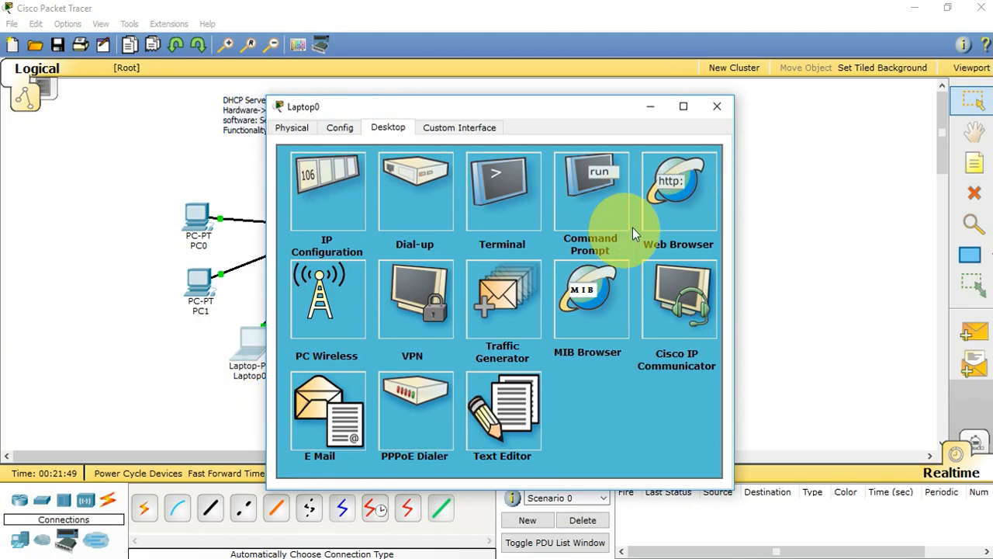
left_click(684, 213)
left_click(534, 185)
type("w")
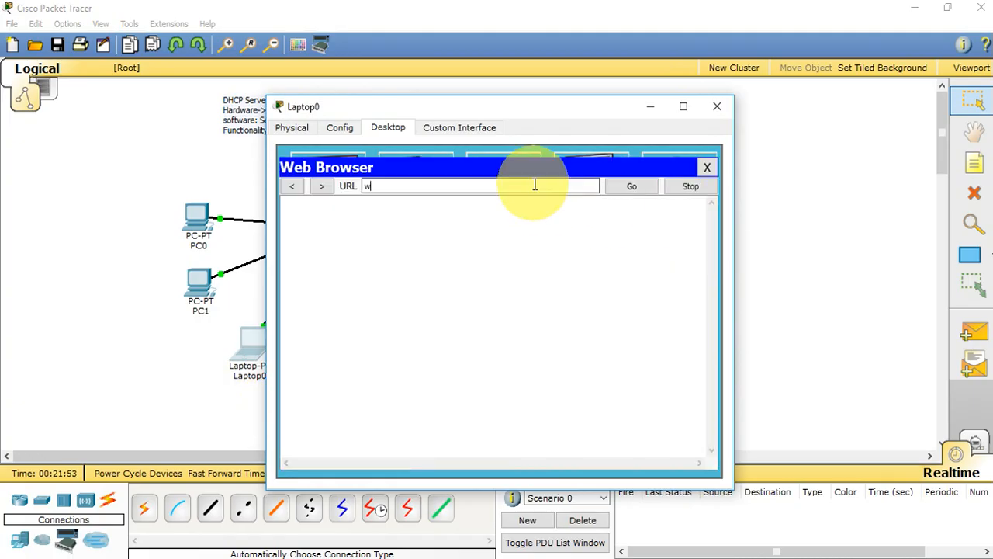
type("ww.gpgclkl.edu.pk")
key("Return")
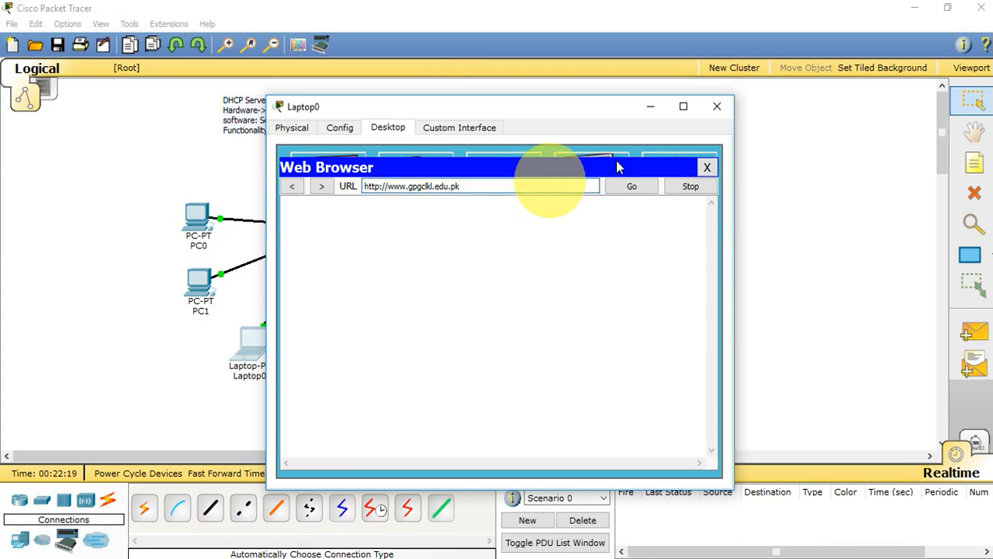
left_click(715, 106)
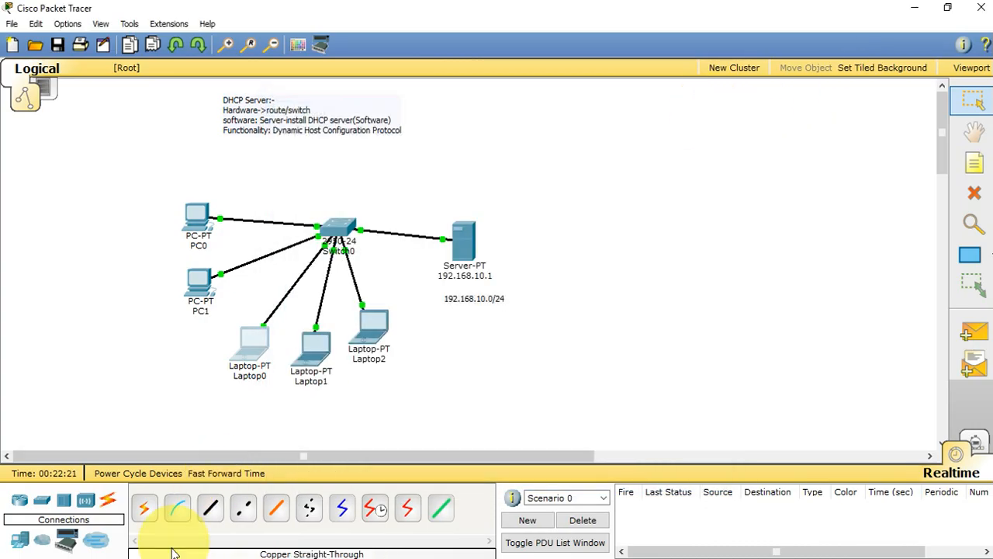